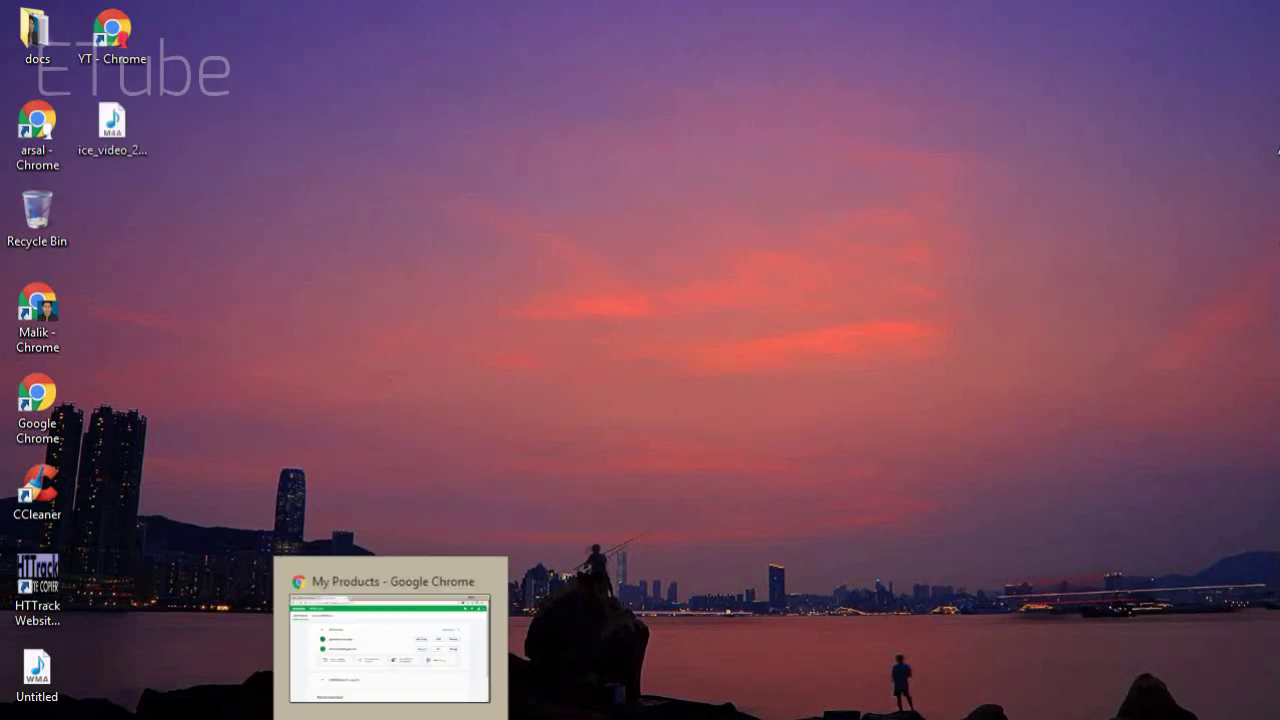
Bring Chrome back up and select myvirtualrealitygear.com in the GoDaddy product list
left_click(390, 640)
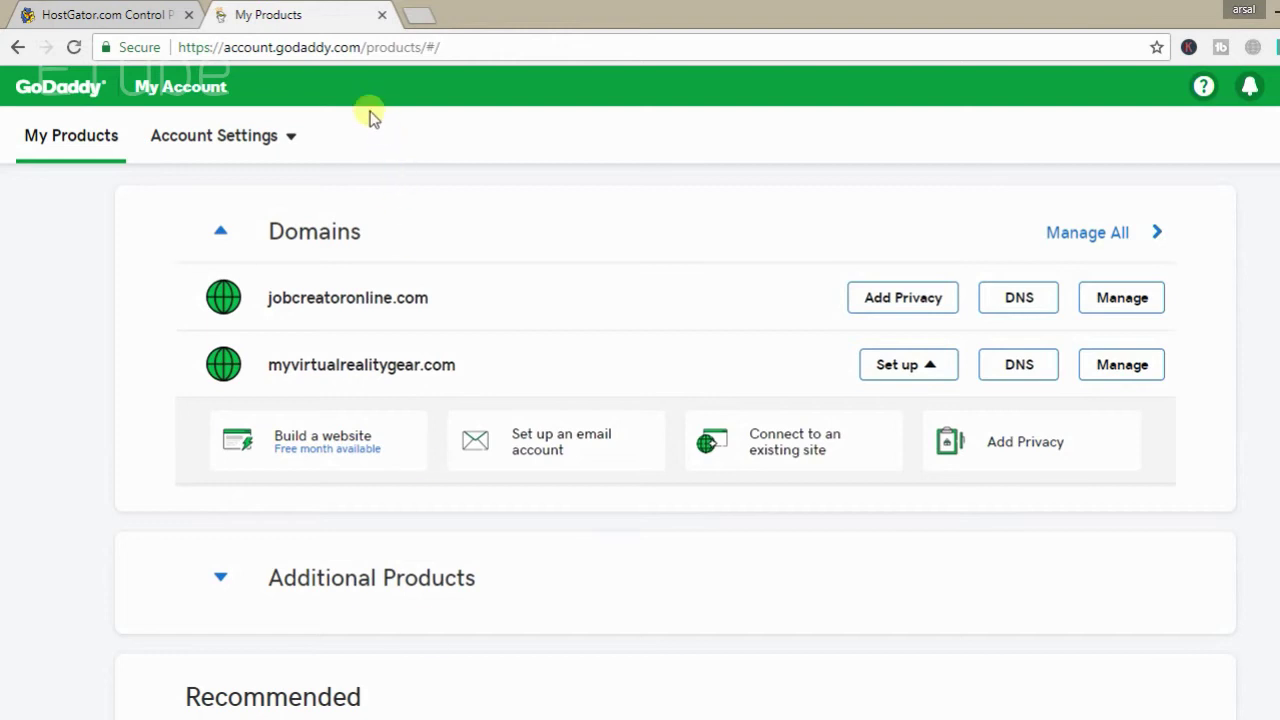
left_click(110, 14)
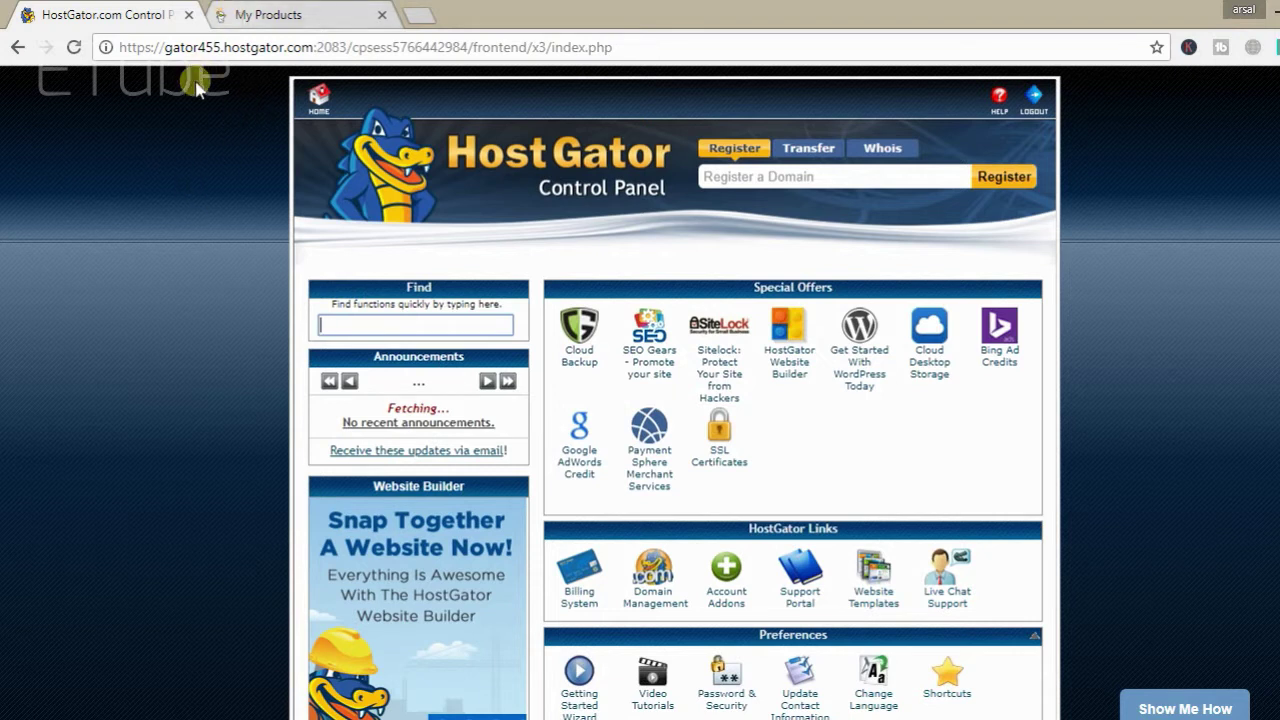
left_click(249, 17)
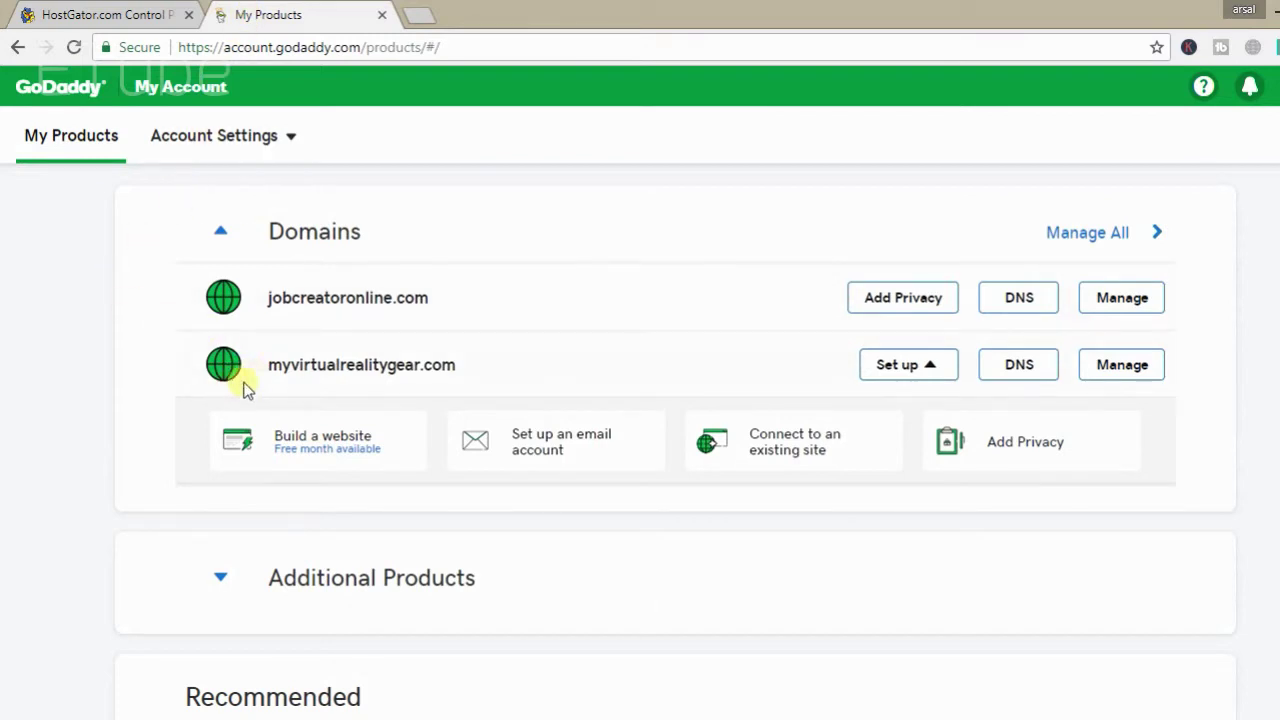
left_click_drag(268, 366, 458, 366)
Return to the HostGator cPanel home page and scroll through its sections
left_click(106, 335)
left_click(100, 14)
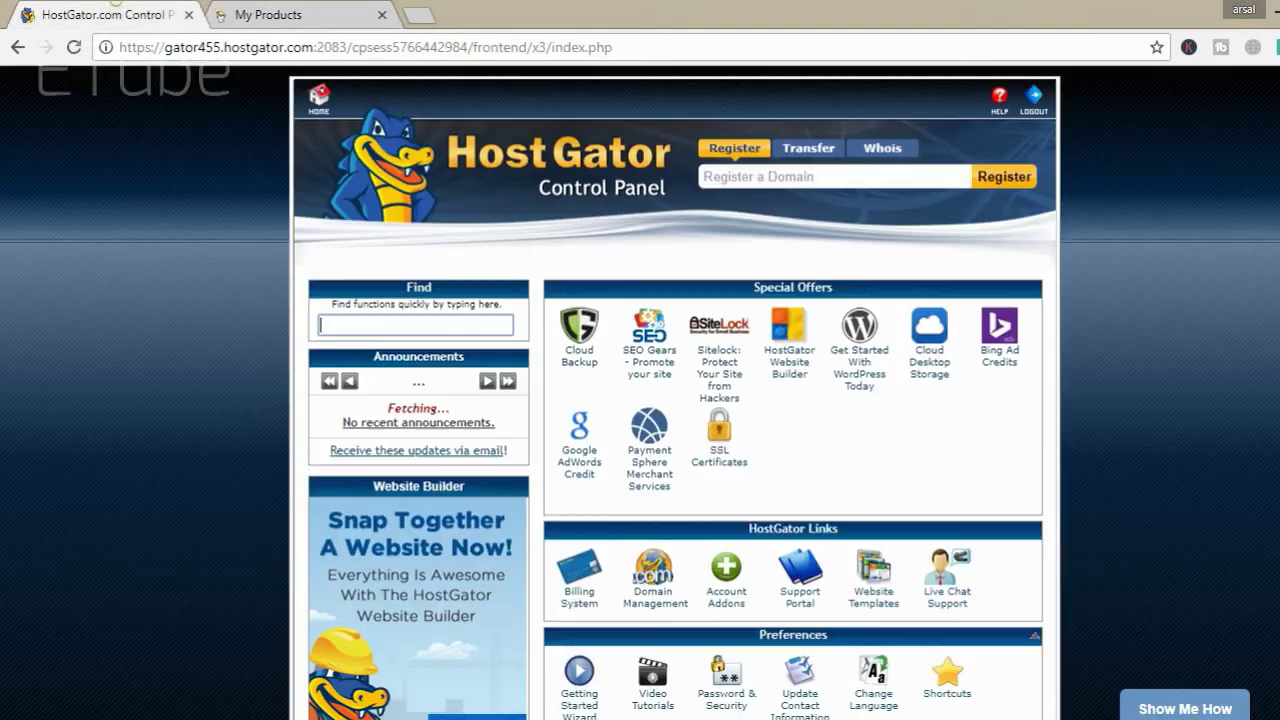
left_click(117, 300)
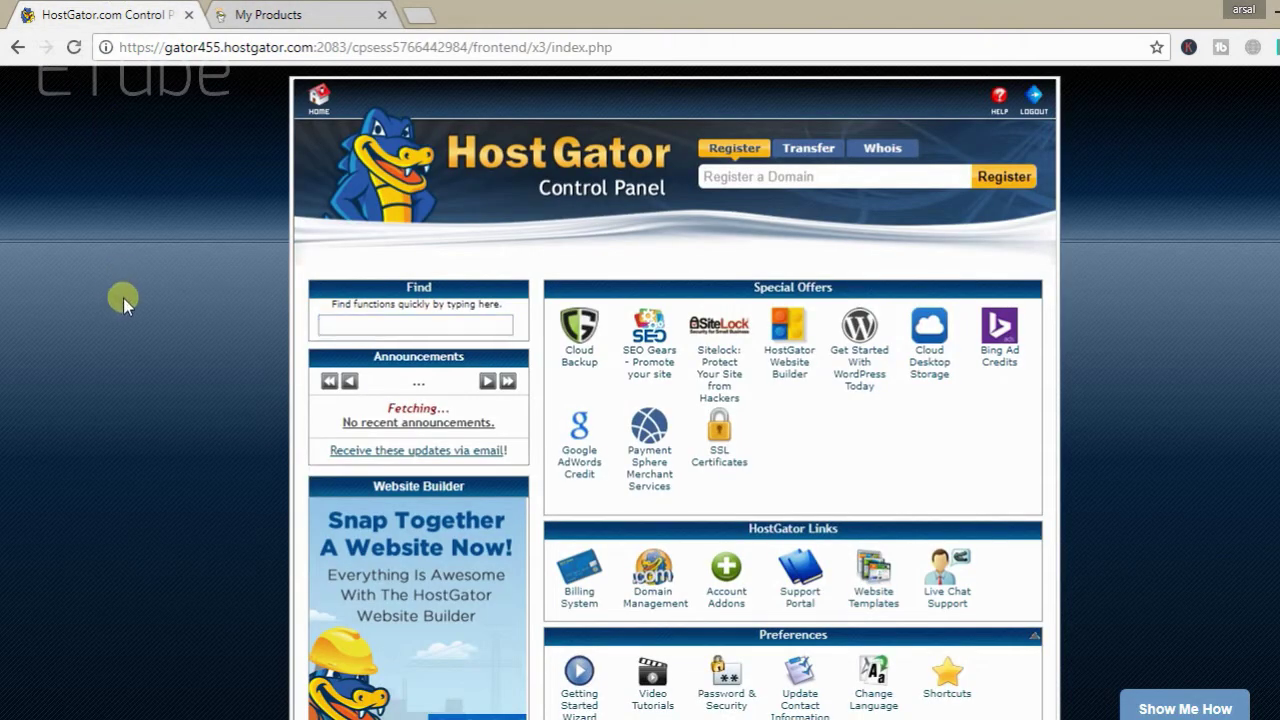
scroll(123, 299, "down", 2)
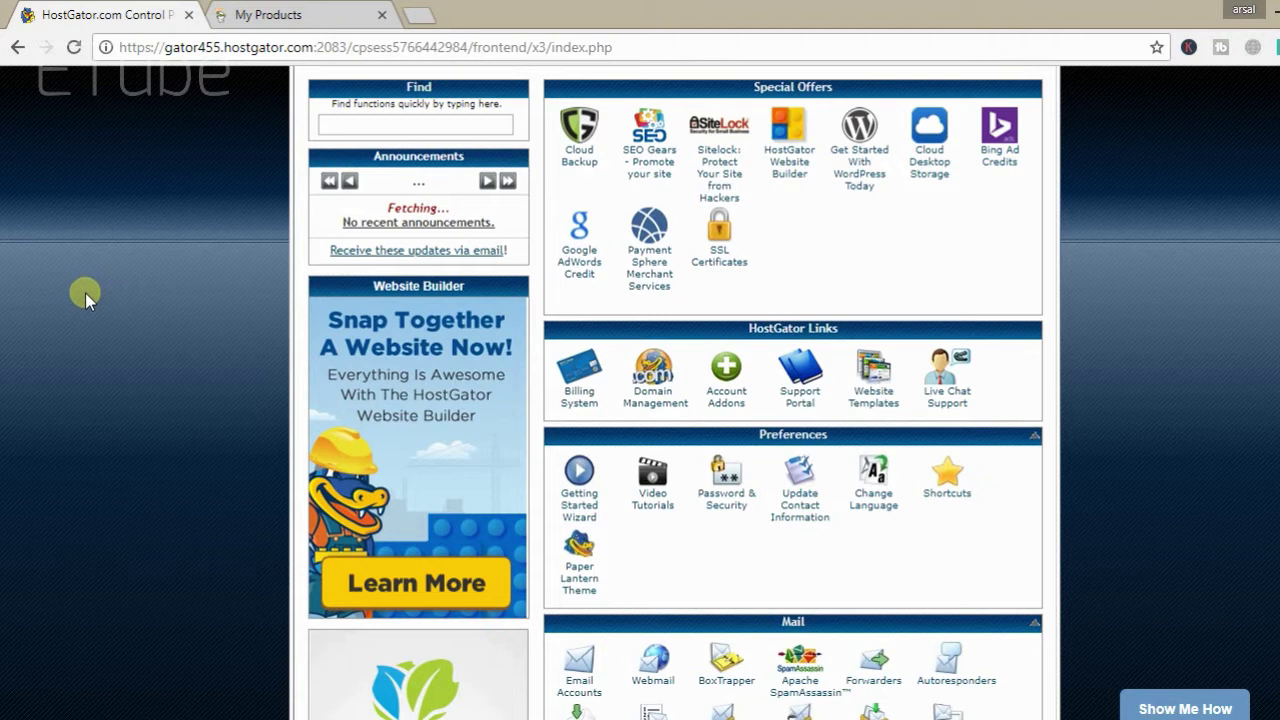
scroll(184, 334, "down", 2)
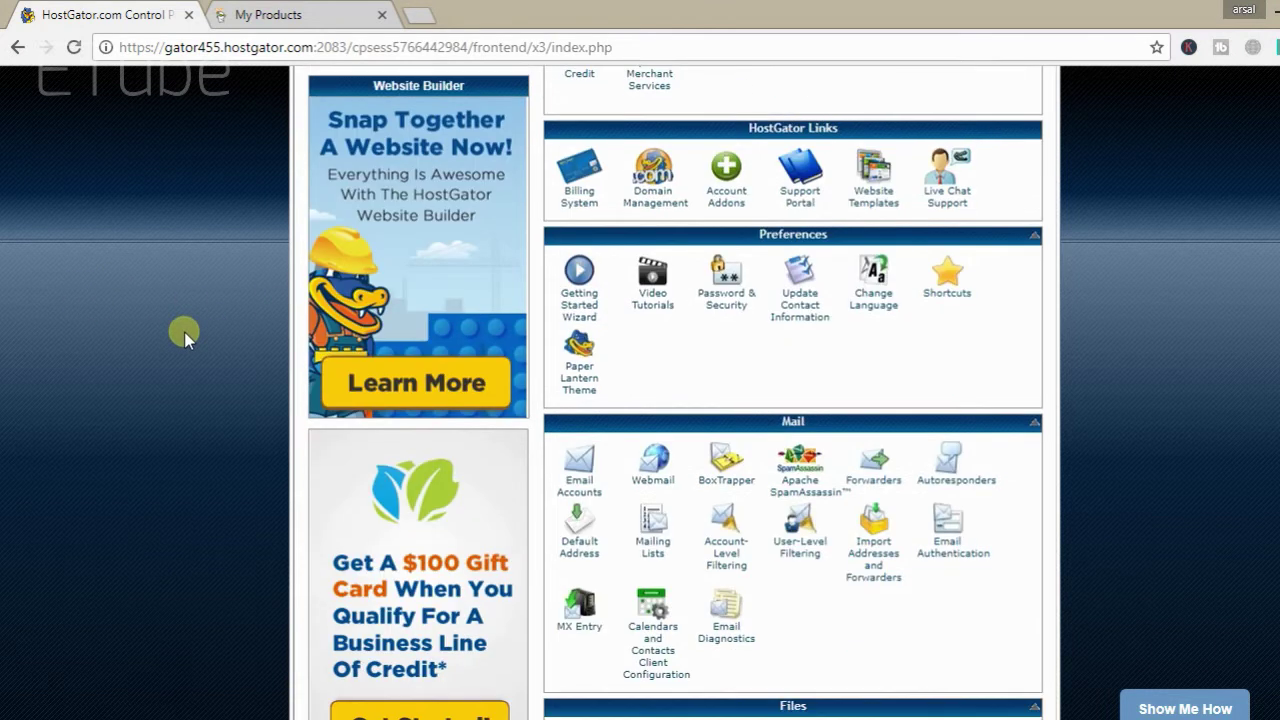
scroll(184, 335, "down", 1)
scroll(184, 336, "down", 1)
scroll(184, 336, "down", 1)
scroll(184, 336, "down", 1)
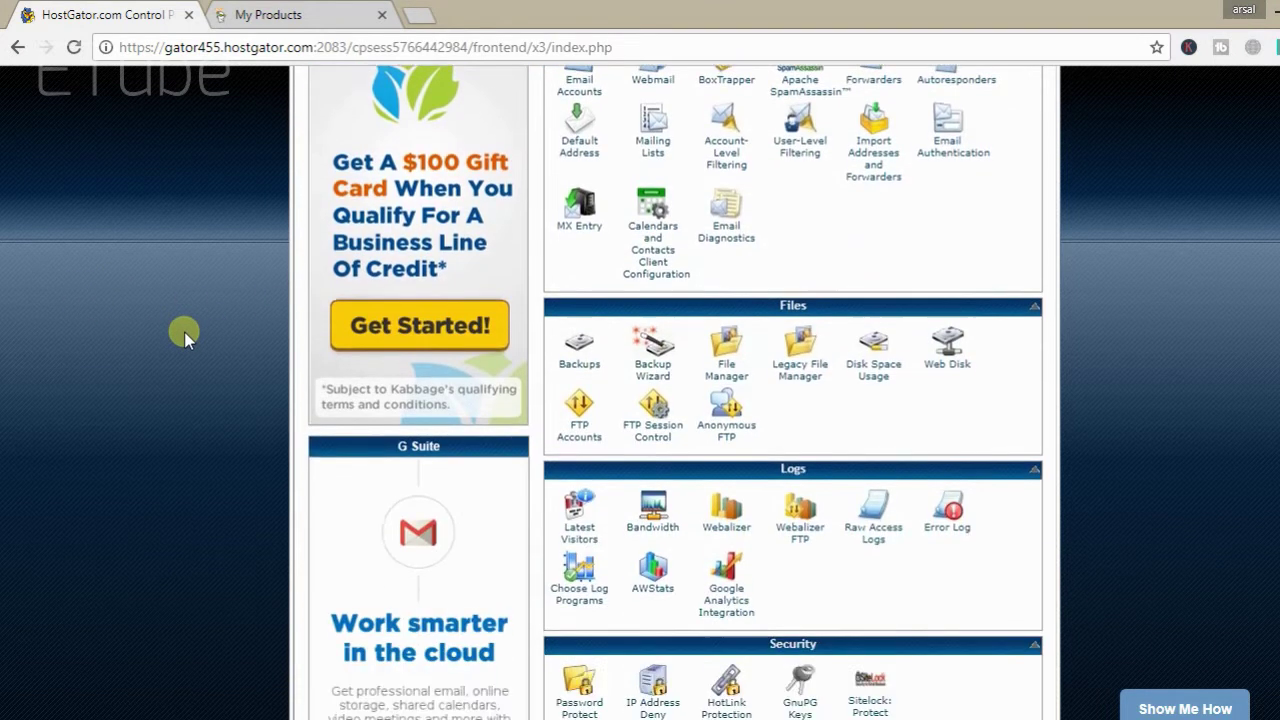
scroll(184, 331, "down", 1)
scroll(184, 331, "up", 5)
scroll(184, 331, "up", 3)
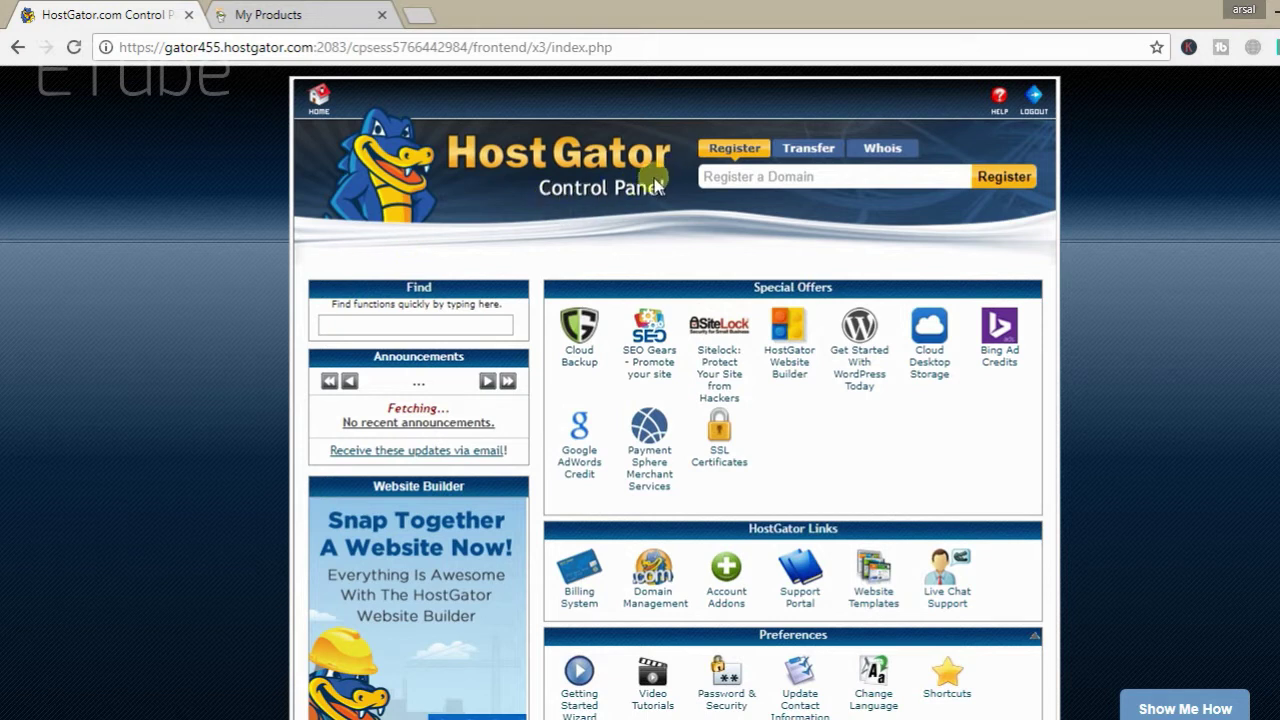
Scroll down to the Domains section and open Addon Domains
scroll(225, 298, "down", 1)
scroll(220, 300, "down", 2)
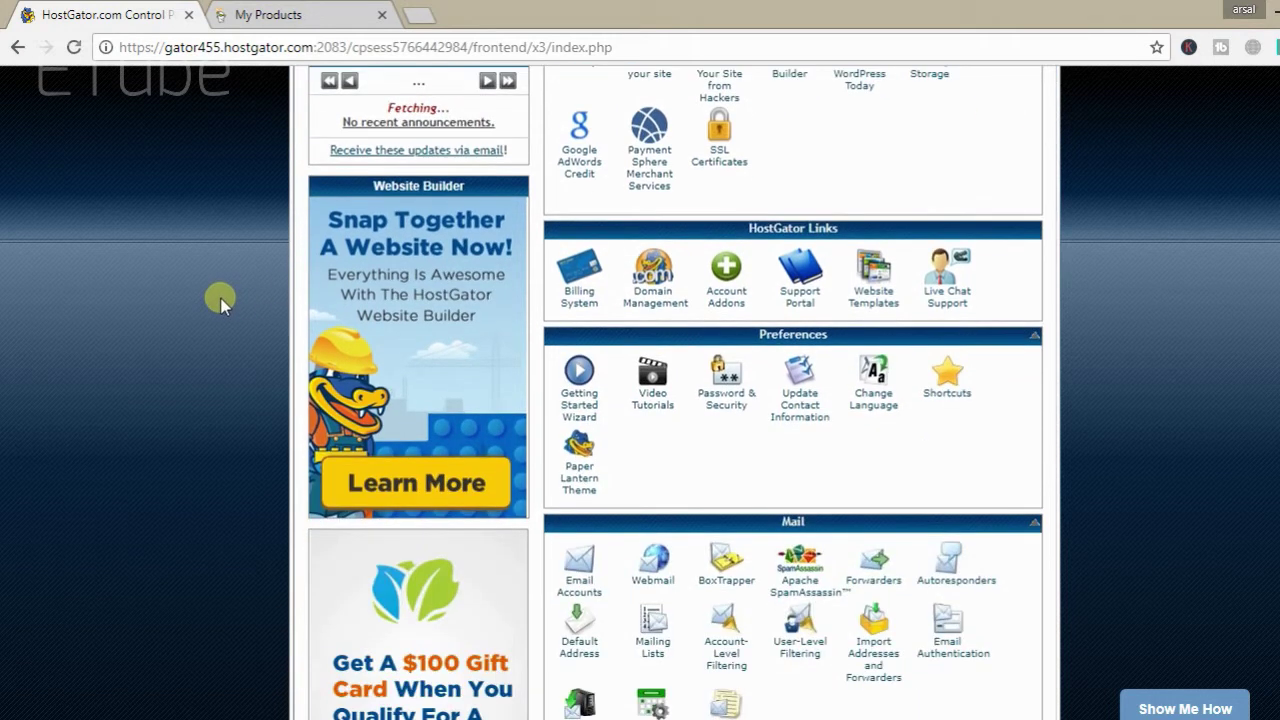
scroll(220, 300, "down", 1)
scroll(220, 300, "down", 3)
scroll(220, 300, "down", 1)
scroll(220, 300, "down", 3)
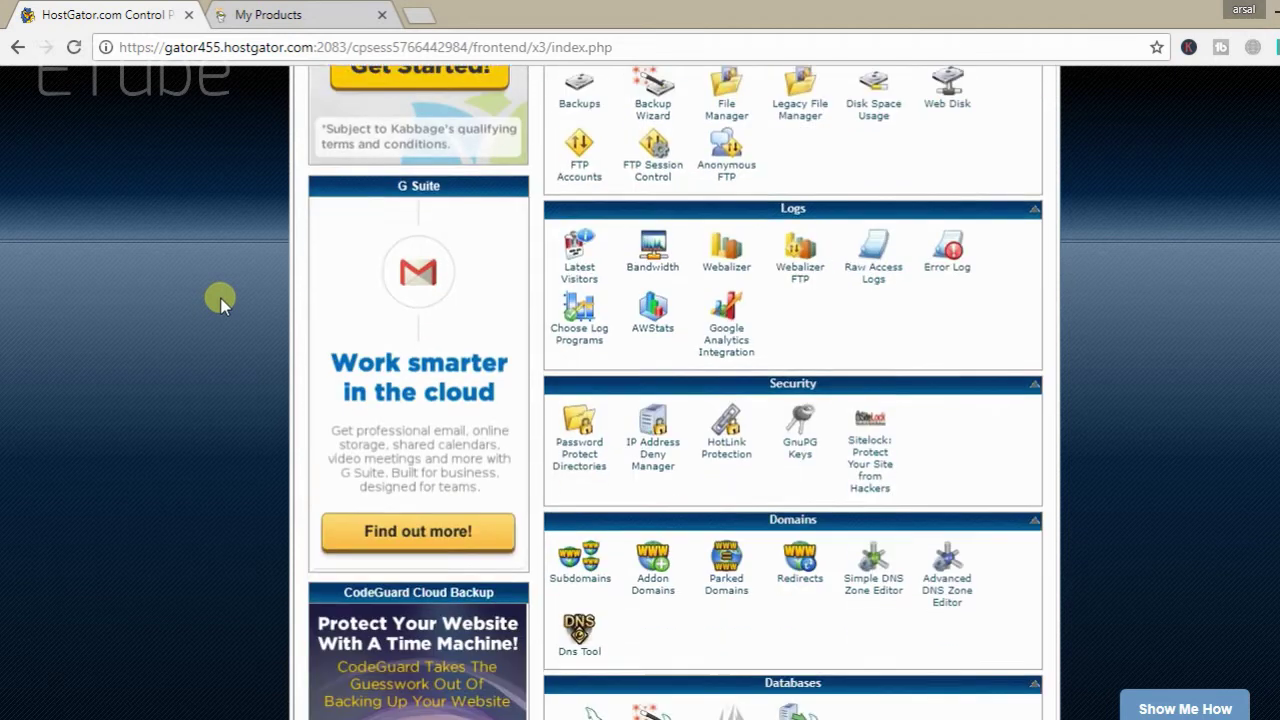
scroll(250, 305, "down", 3)
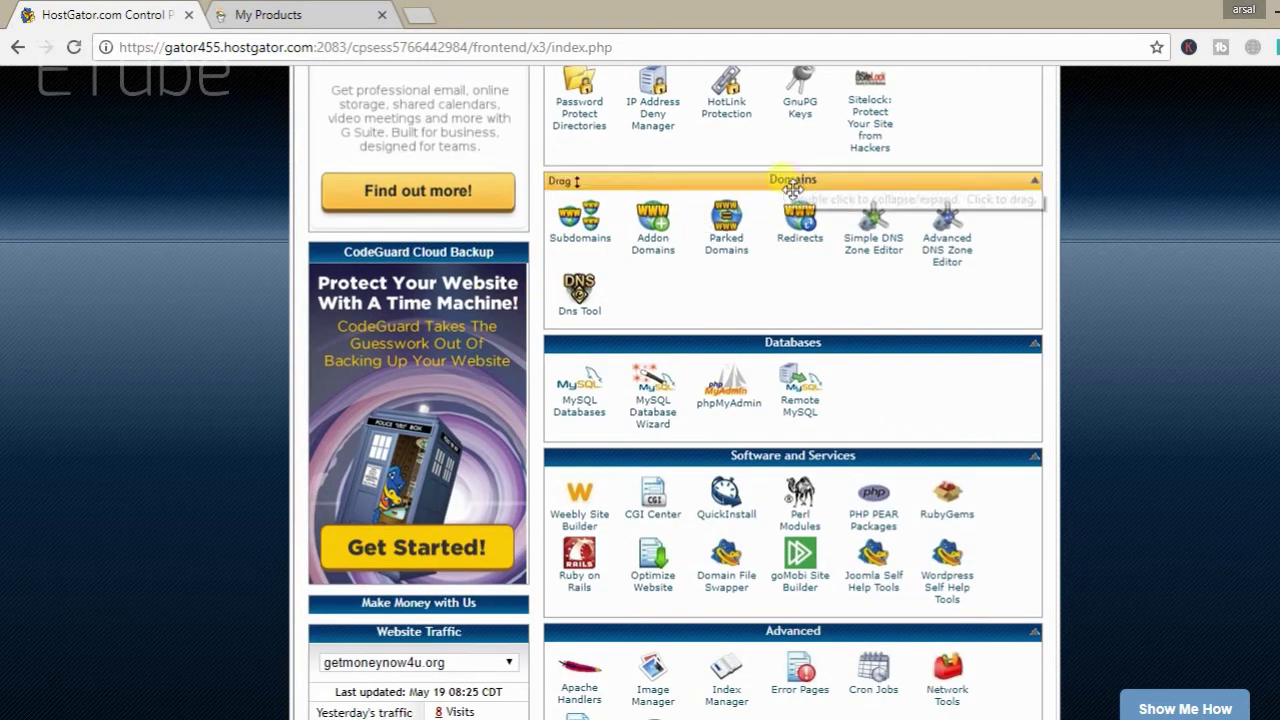
left_click(655, 257)
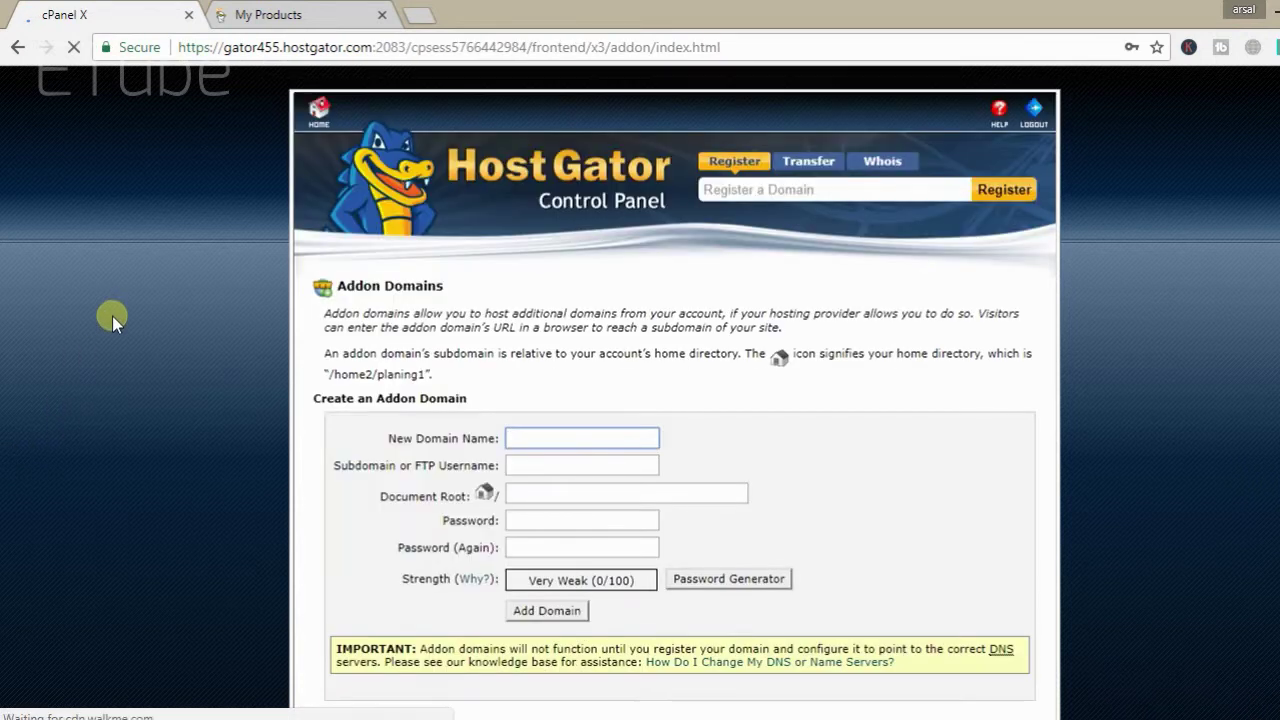
scroll(425, 448, "down", 1)
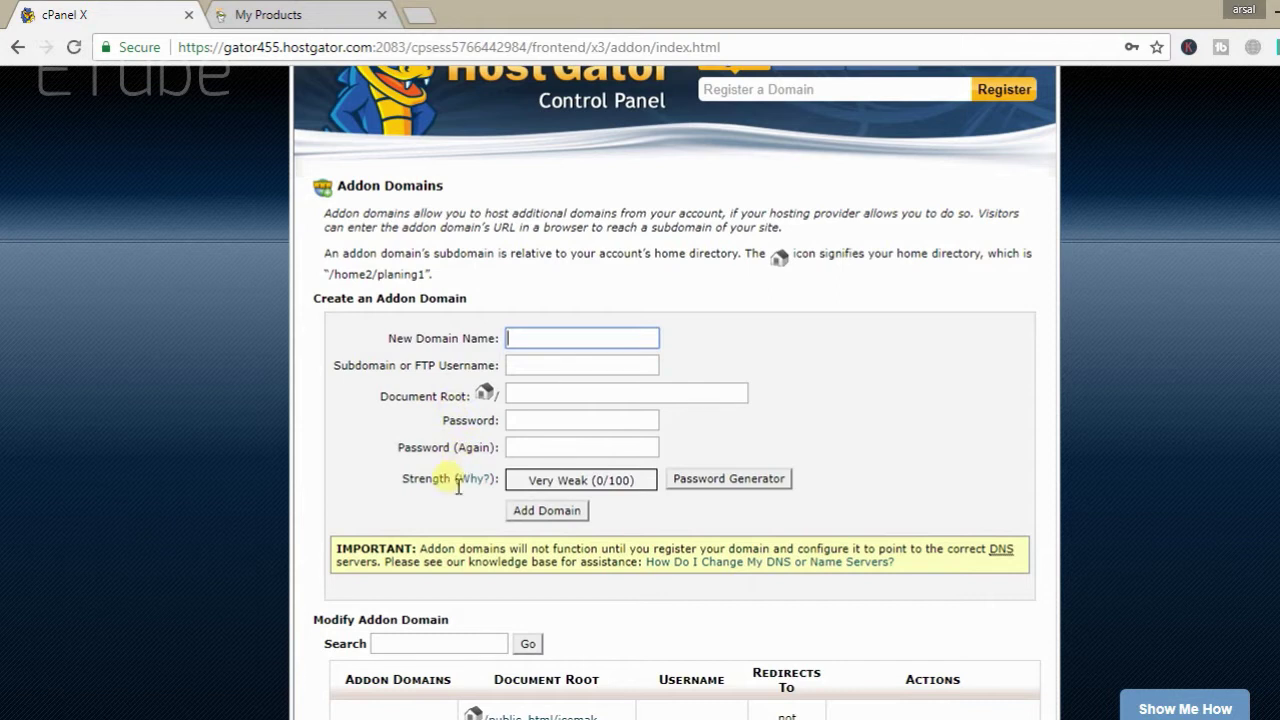
scroll(391, 501, "up", 1)
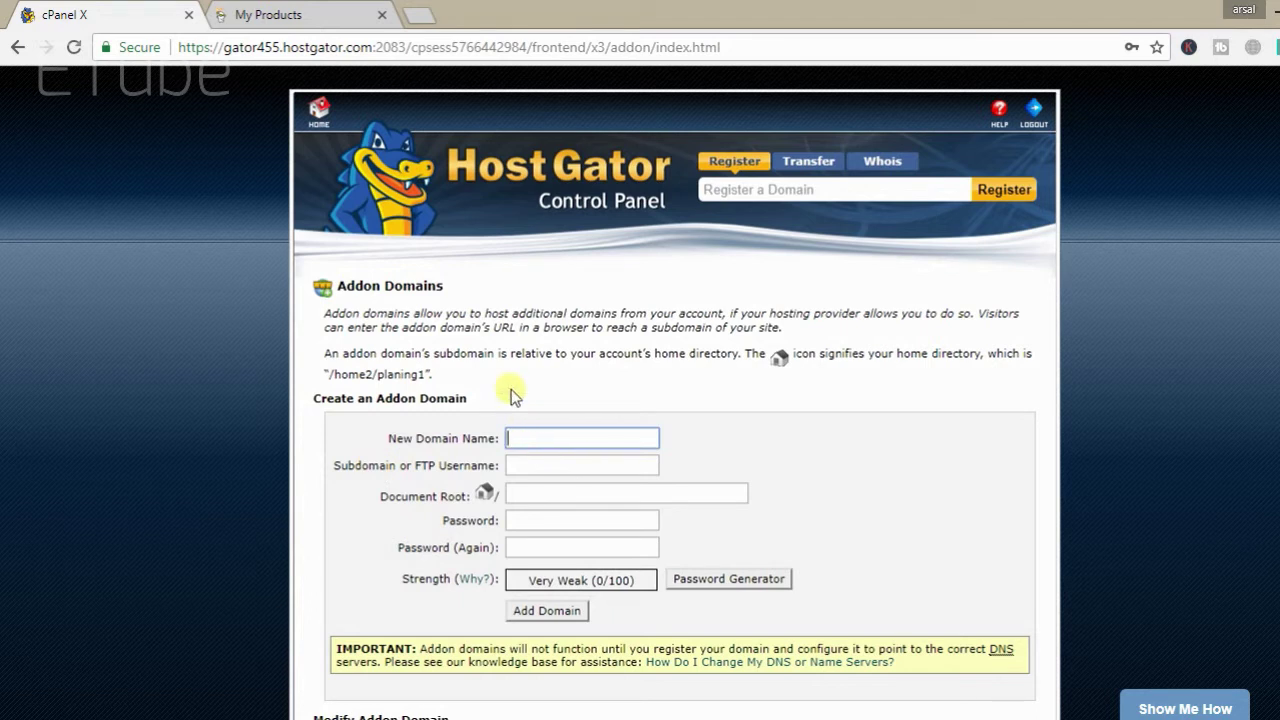
Paste myvirtualrealitygear.com, copied from GoDaddy, as the New Domain Name so subdomain and root auto-fill
left_click(300, 15)
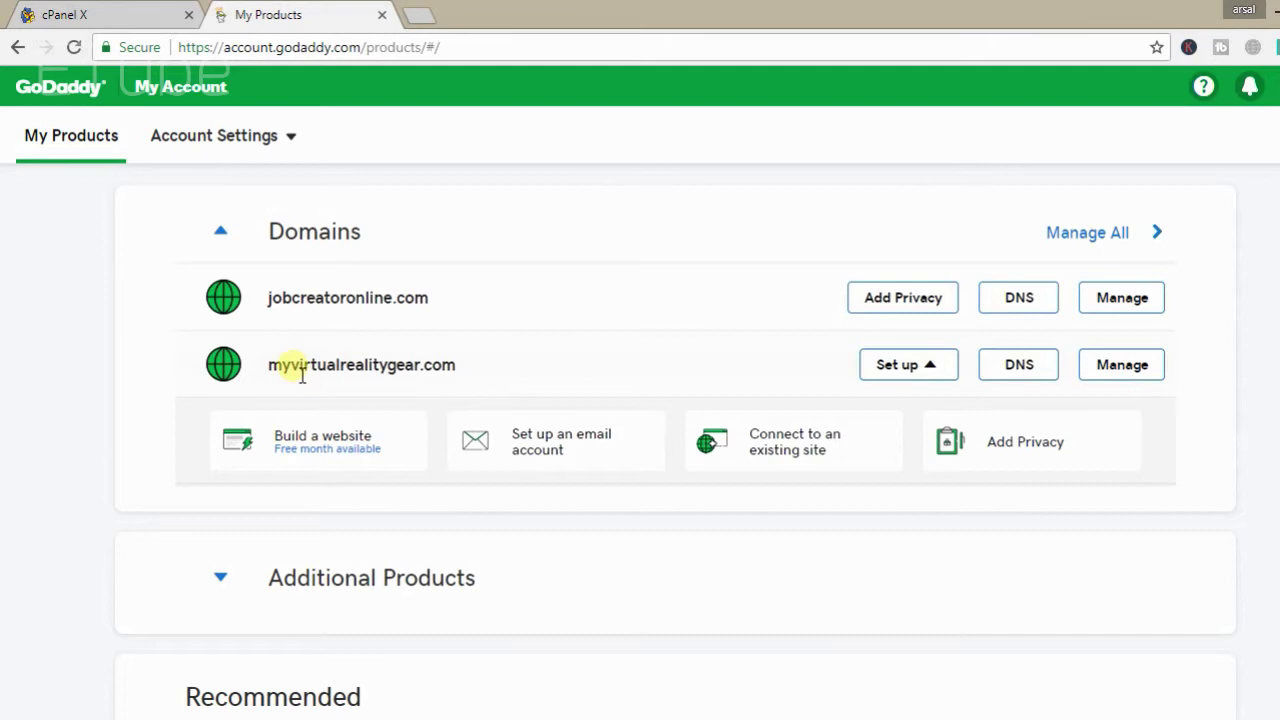
left_click_drag(280, 370, 460, 376)
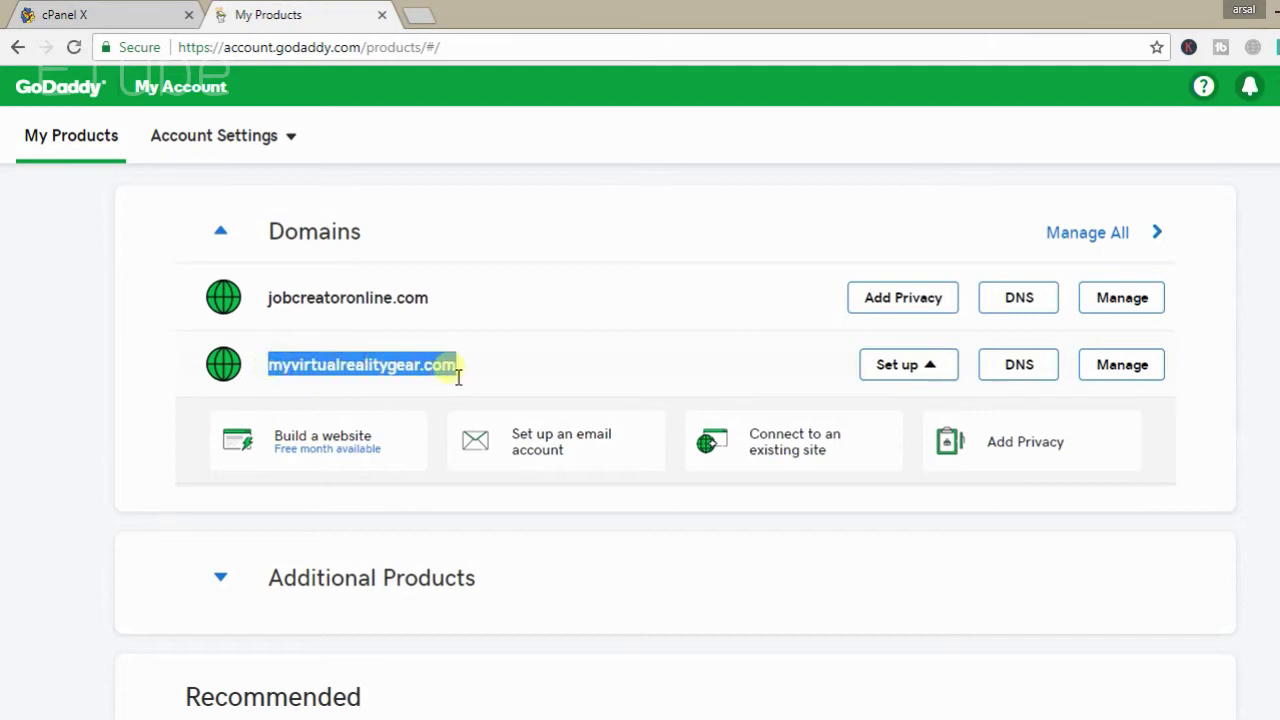
right_click(430, 366)
left_click(466, 371)
left_click(105, 15)
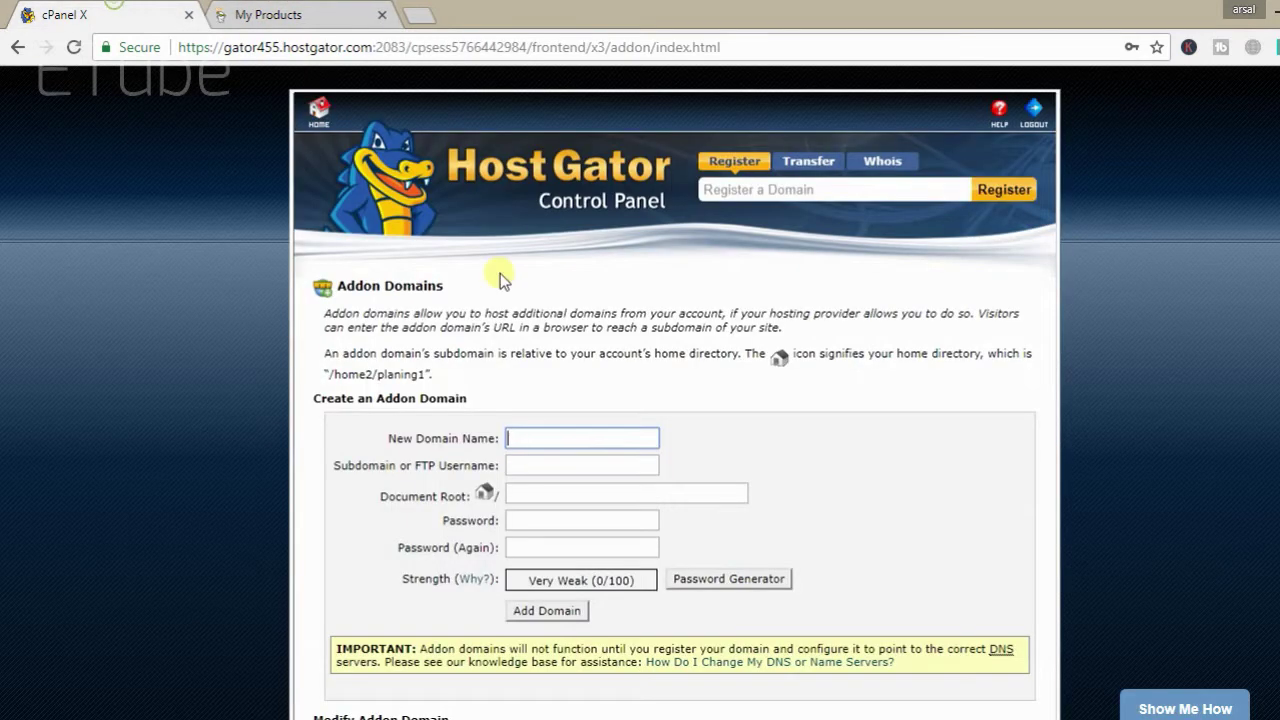
right_click(548, 441)
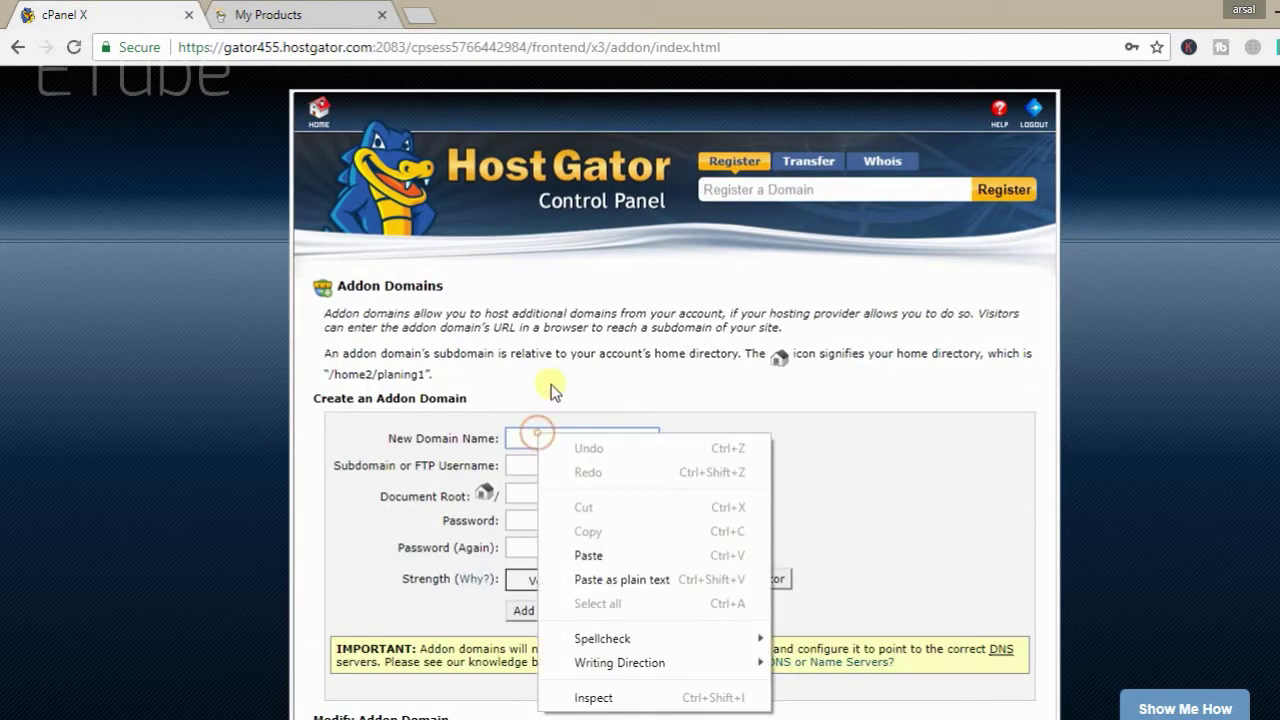
left_click(582, 551)
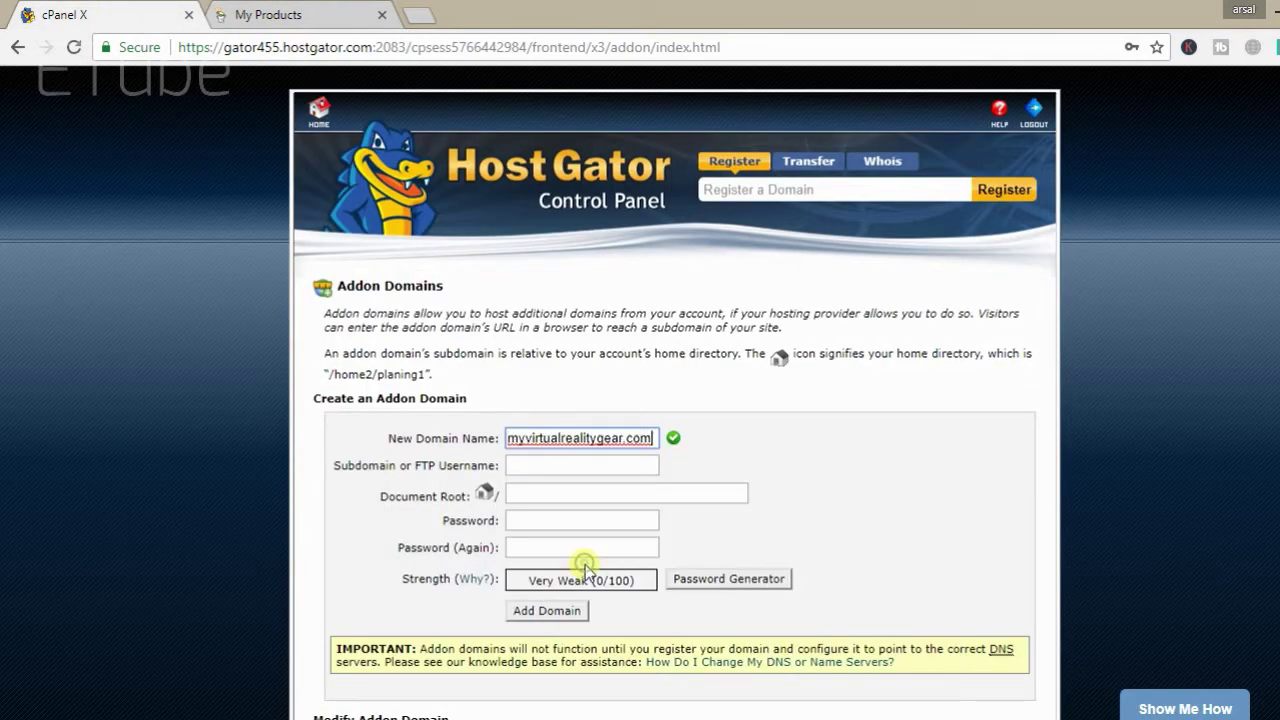
left_click(703, 446)
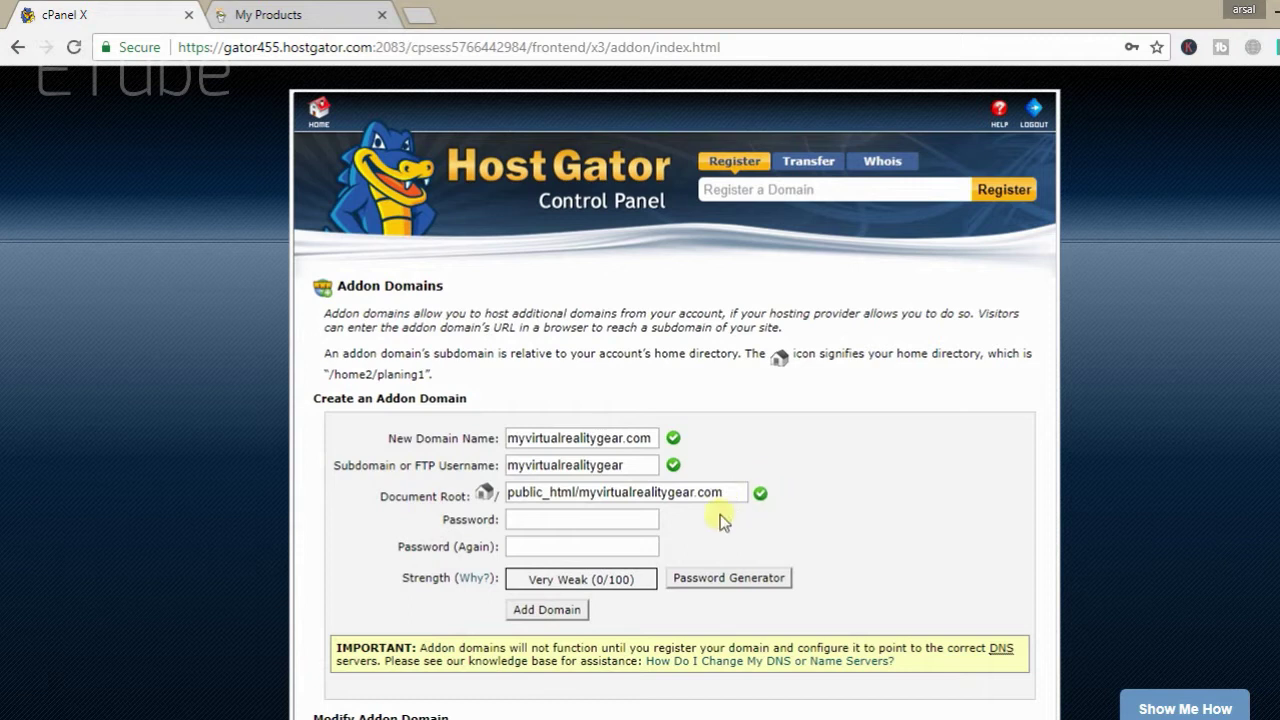
Enter a Very Strong password in both Password and Password (Again) fields
left_click(572, 520)
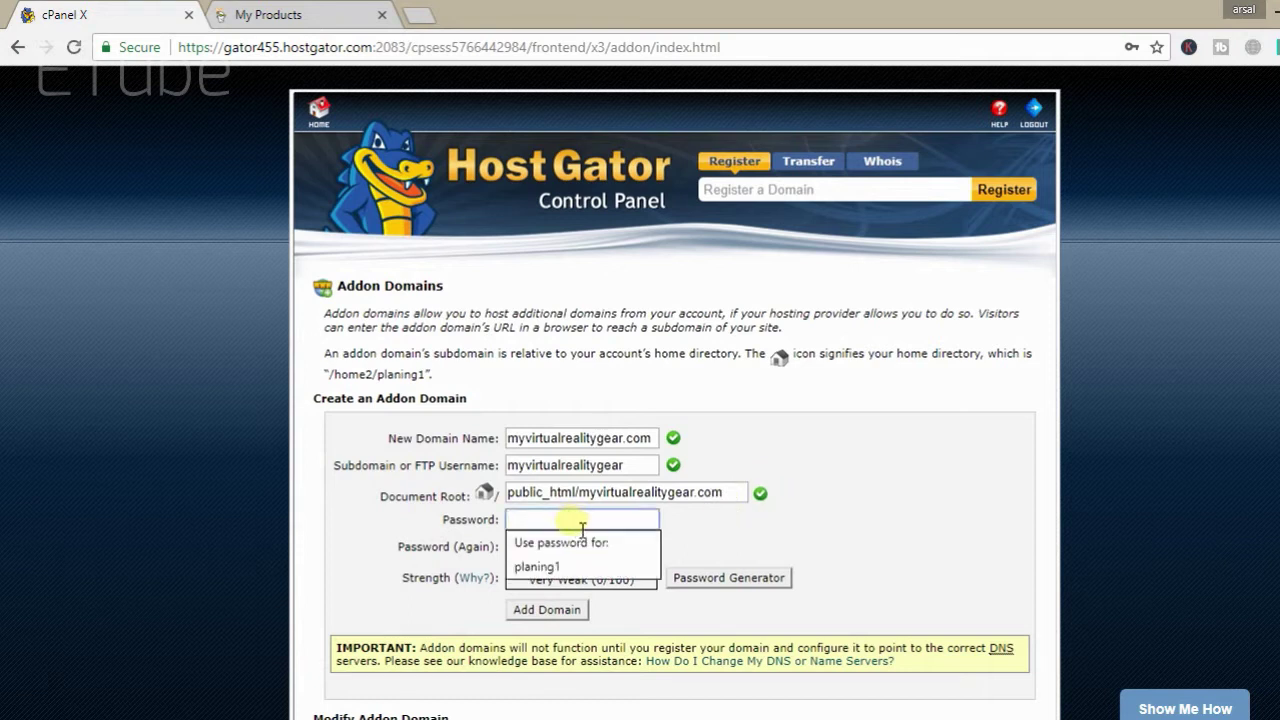
left_click(776, 490)
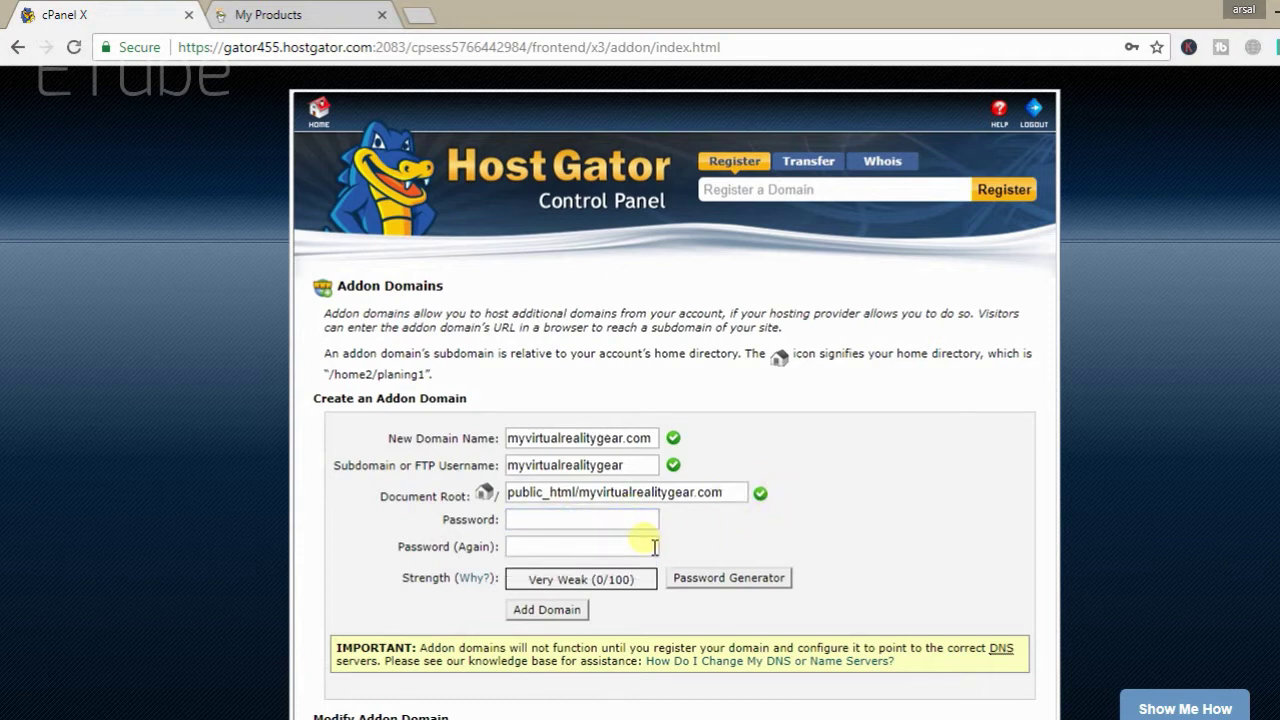
left_click(609, 525)
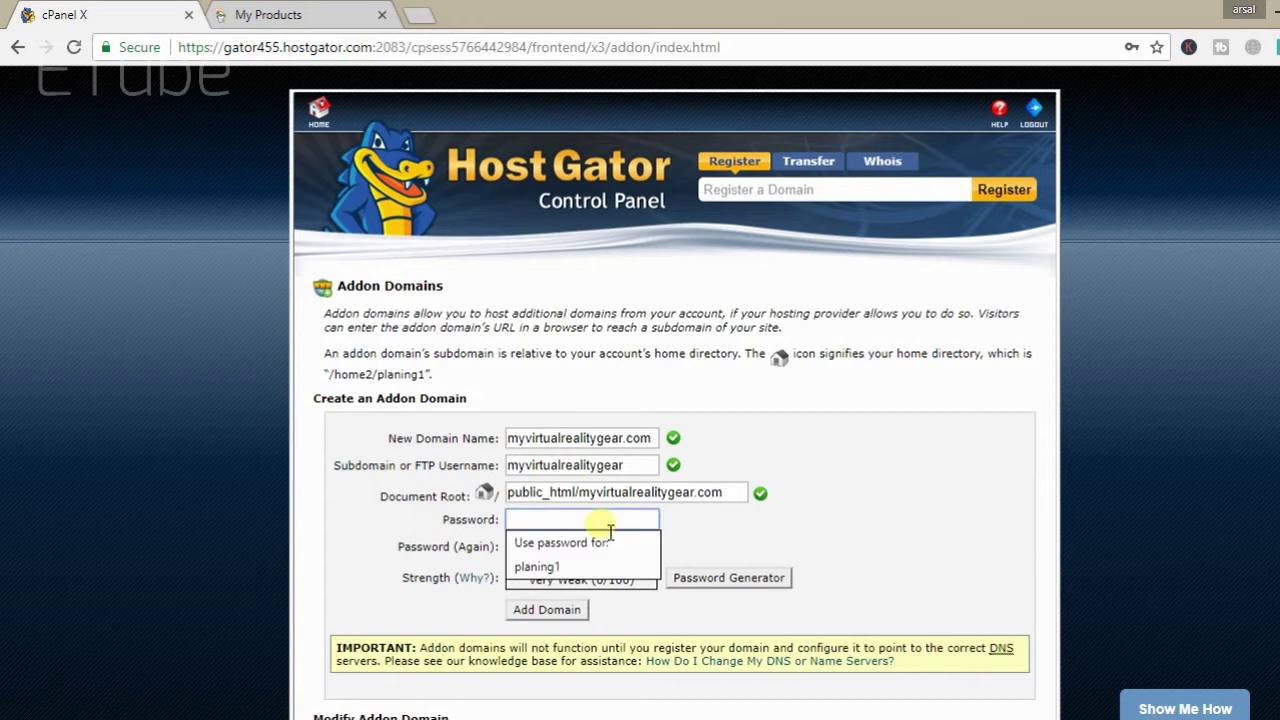
left_click(698, 521)
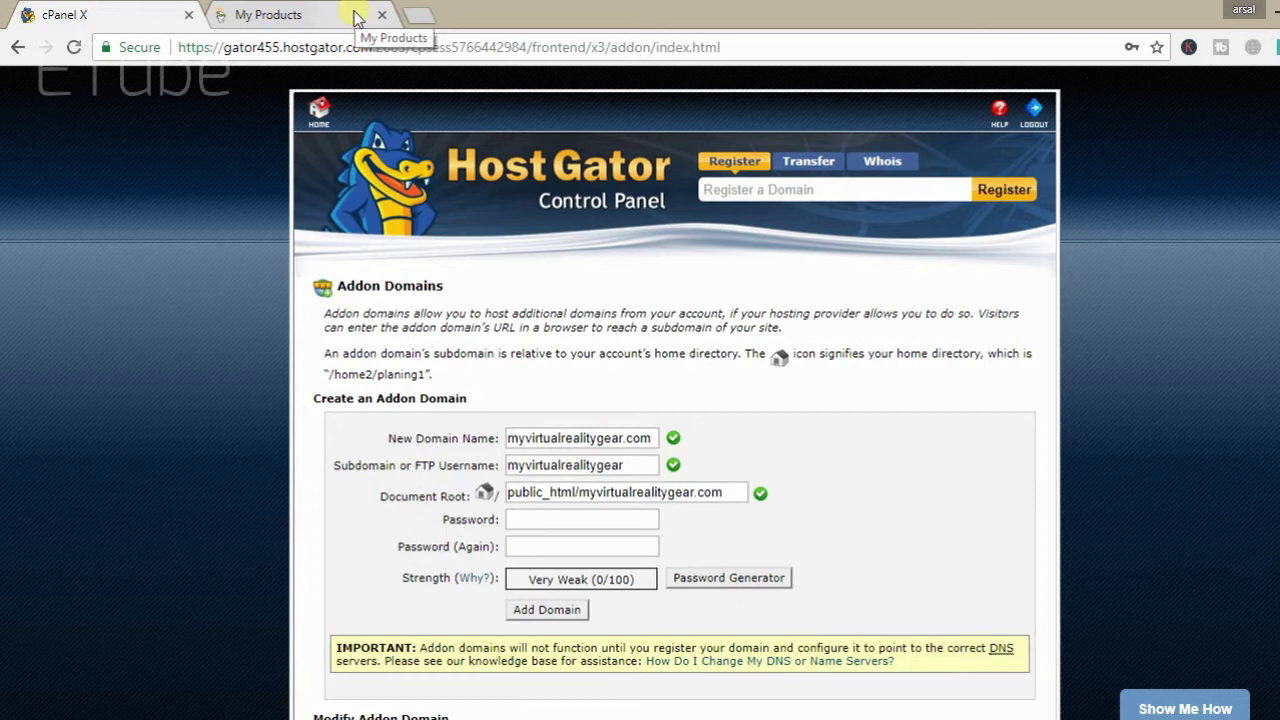
left_click(532, 548)
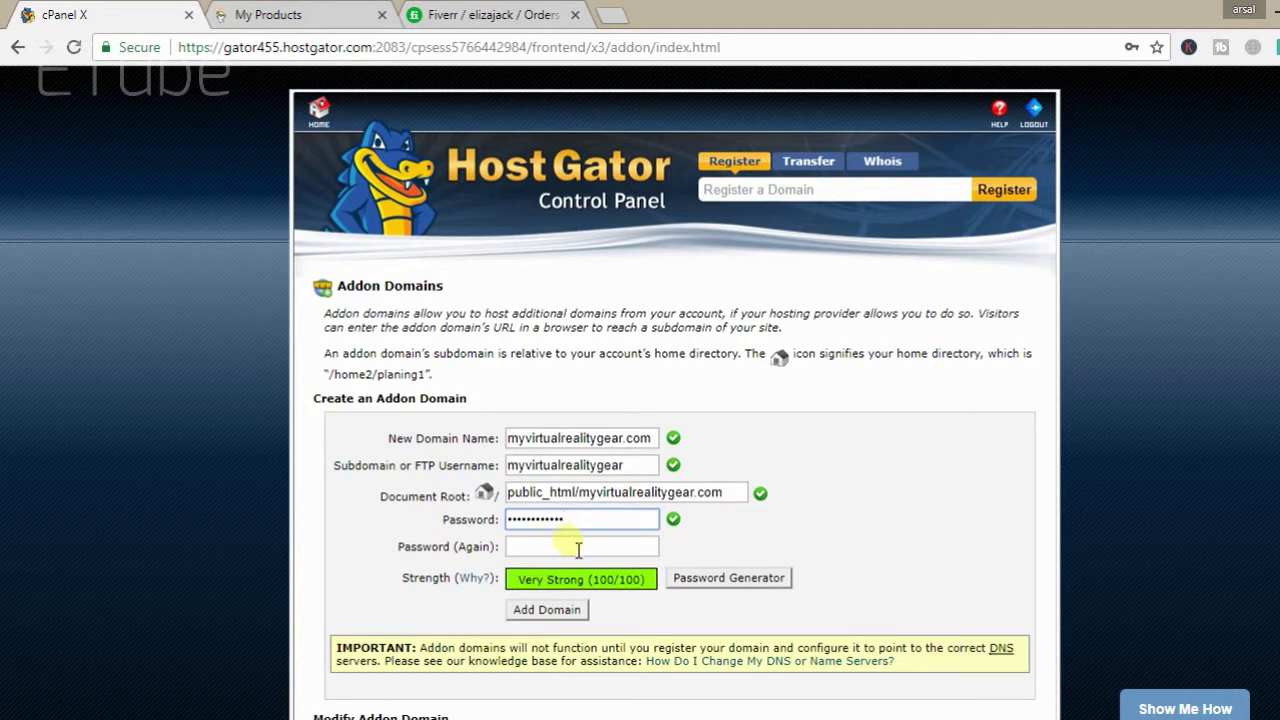
left_click(576, 545)
key("ctrl+v")
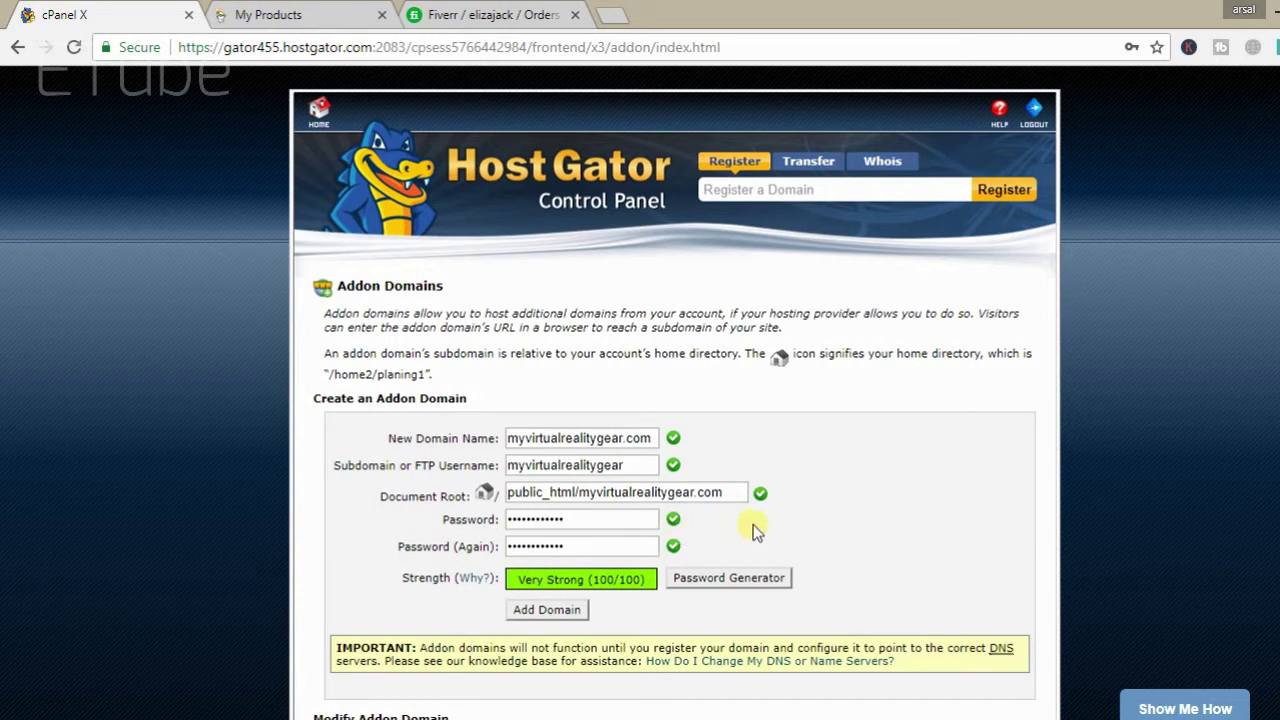
Add the domain, close the Fiverr tab, save the password in Chrome, and select the confirmation
scroll(754, 530, "down", 2)
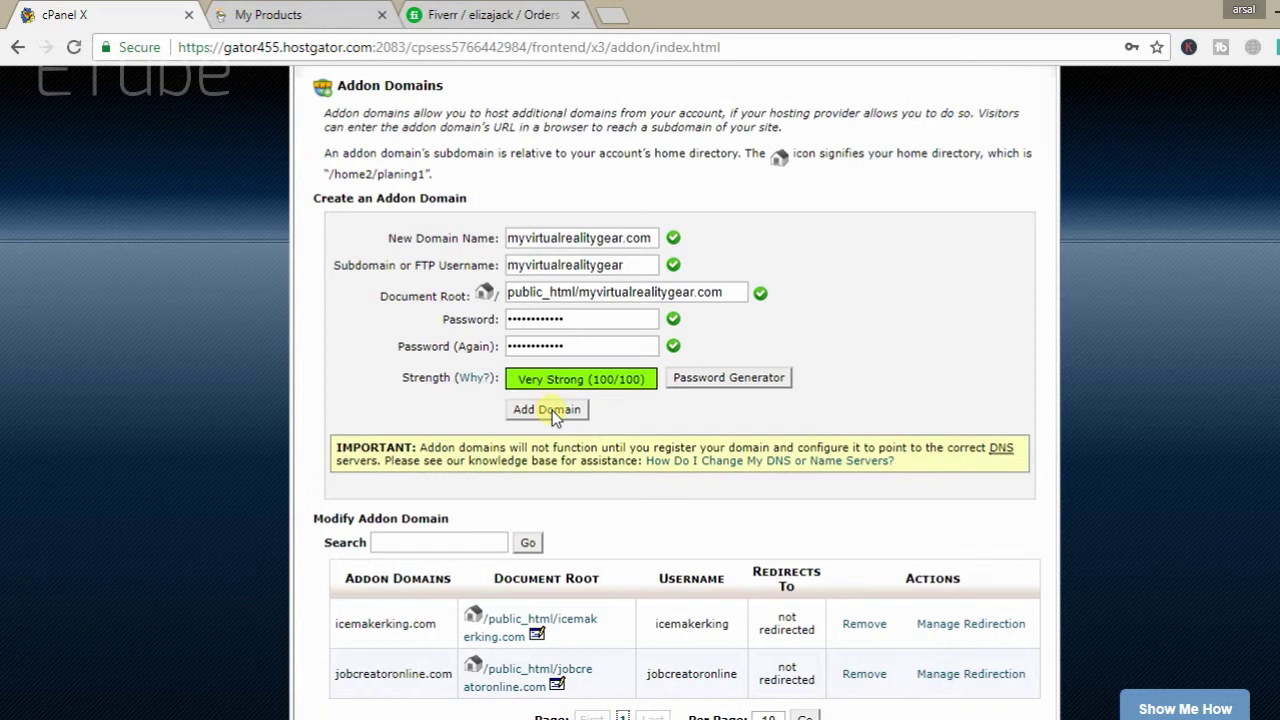
left_click(552, 410)
left_click(574, 15)
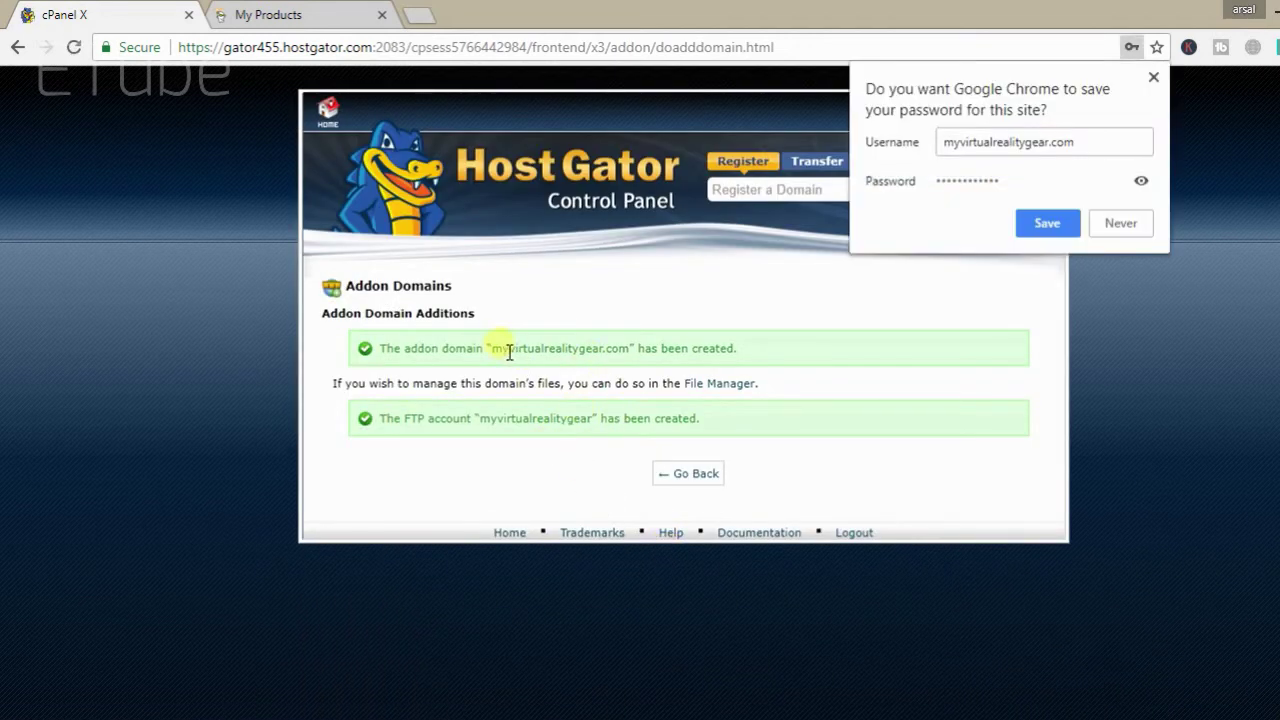
left_click(1045, 222)
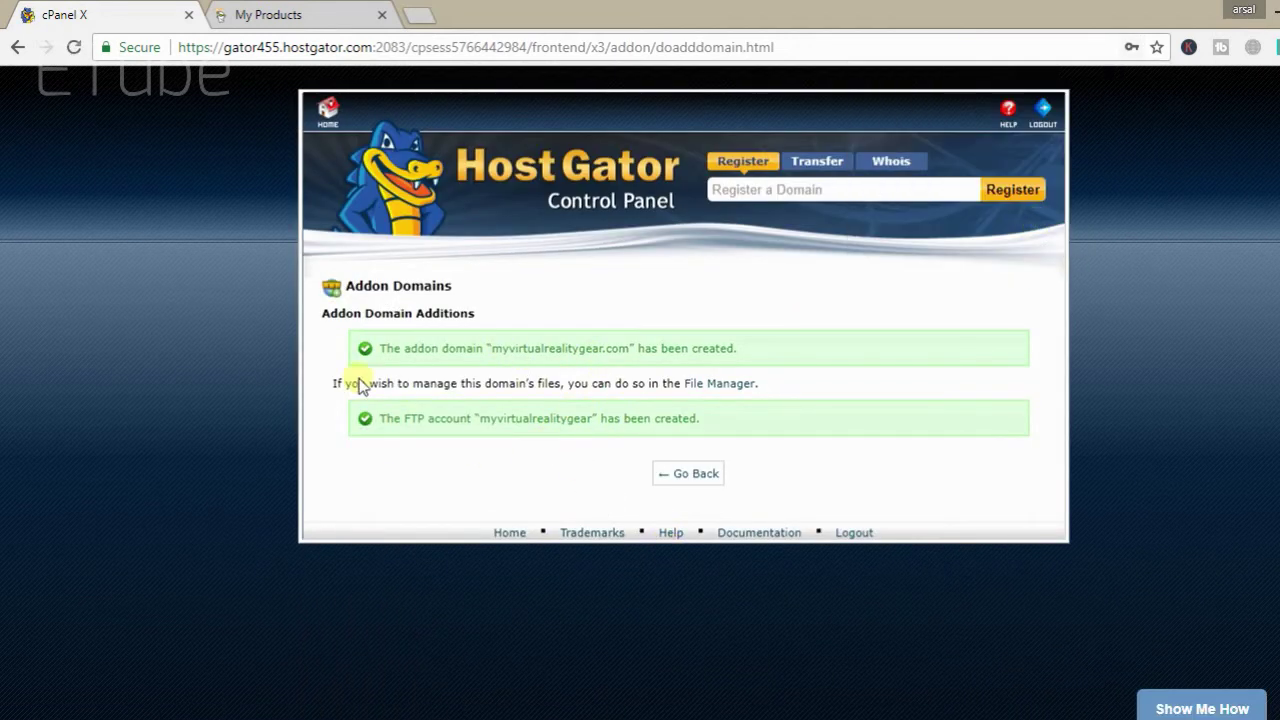
left_click_drag(381, 350, 804, 337)
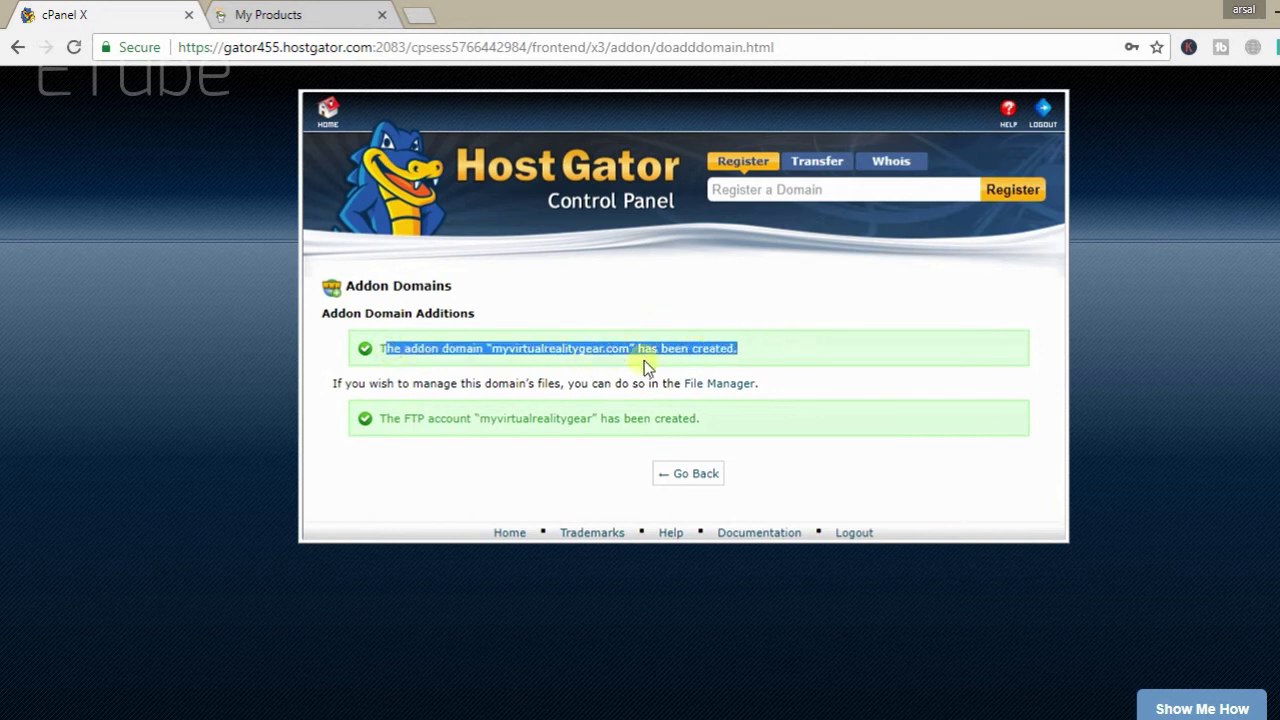
Go back and check myvirtualrealitygear.com in the Modify Addon Domain table
left_click(680, 515)
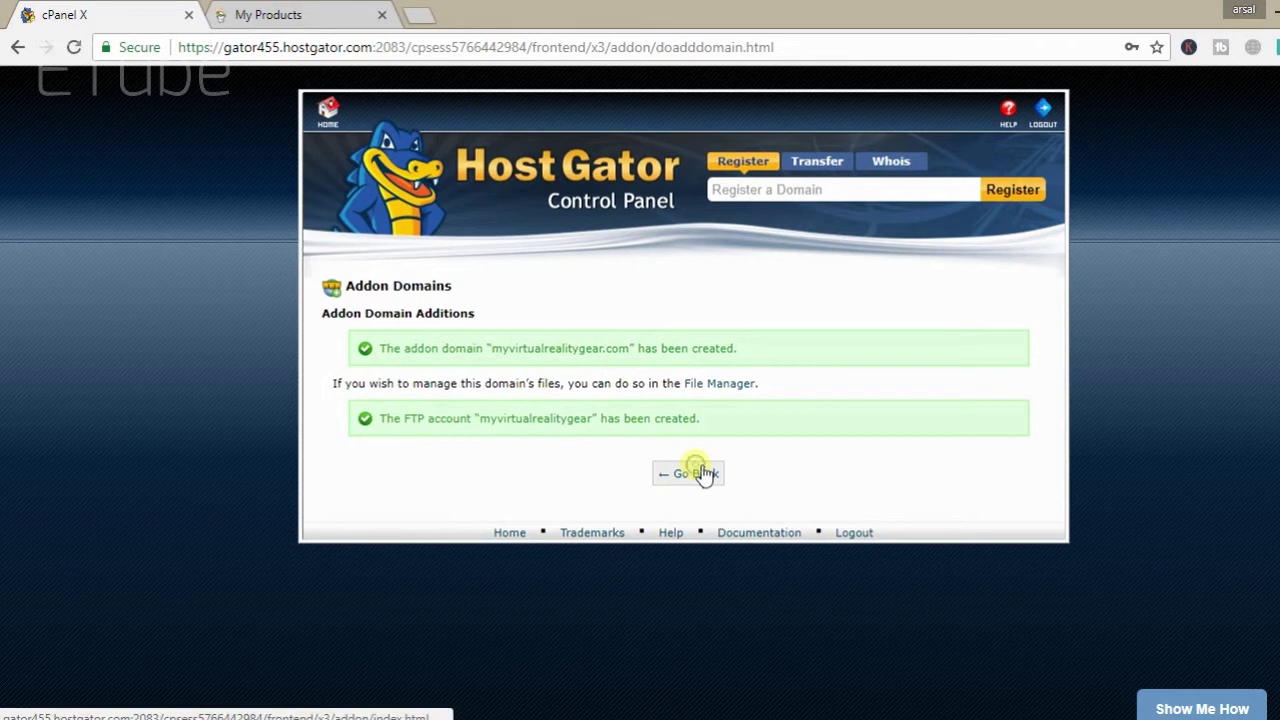
left_click(697, 473)
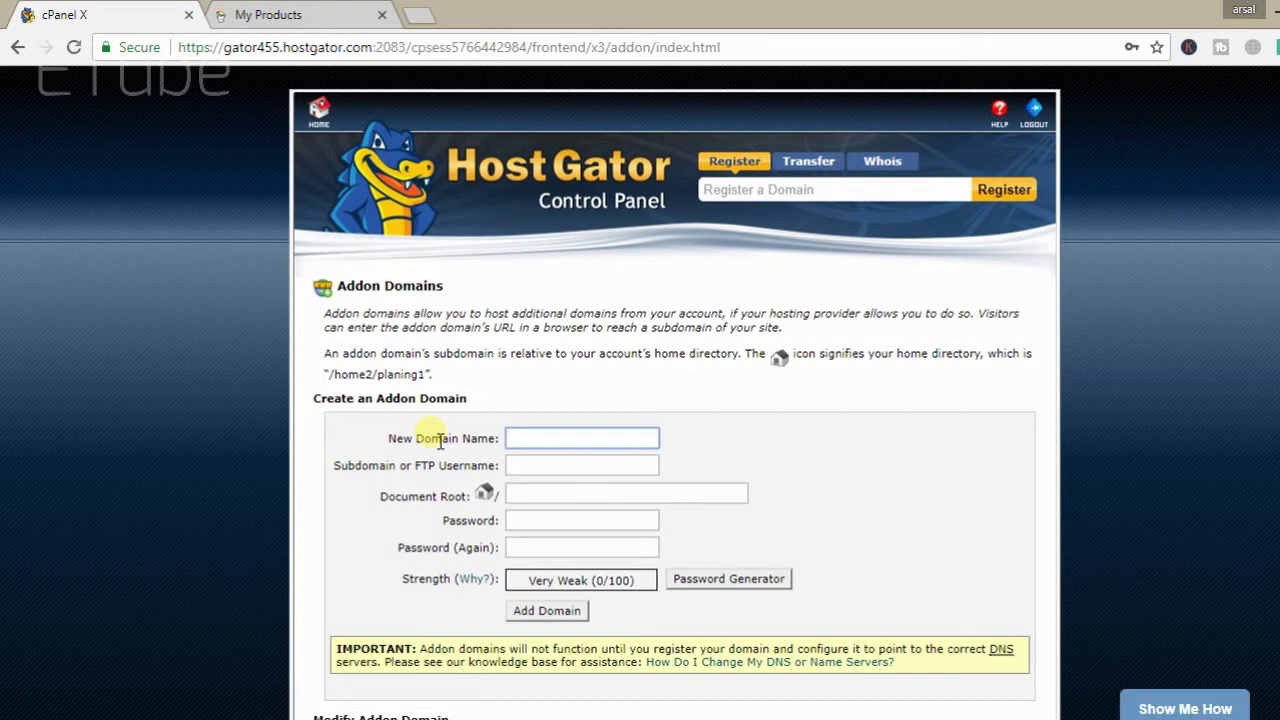
scroll(512, 390, "down", 3)
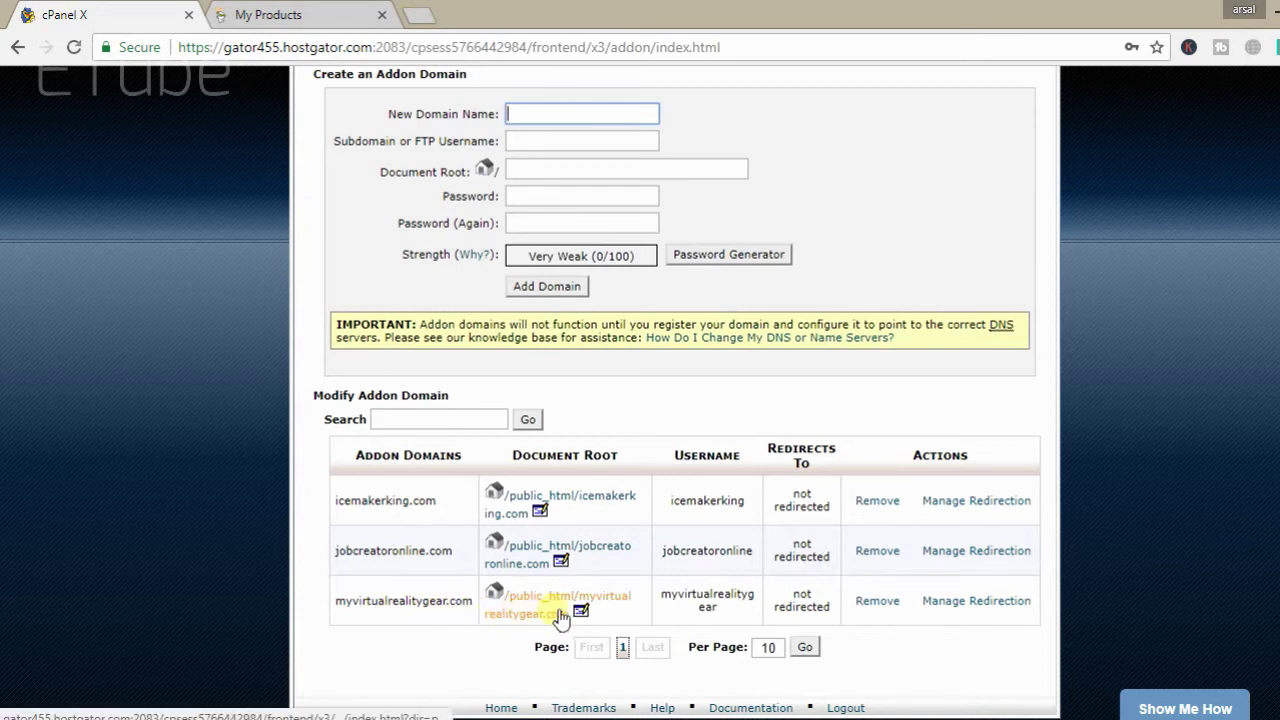
scroll(558, 617, "up", 3)
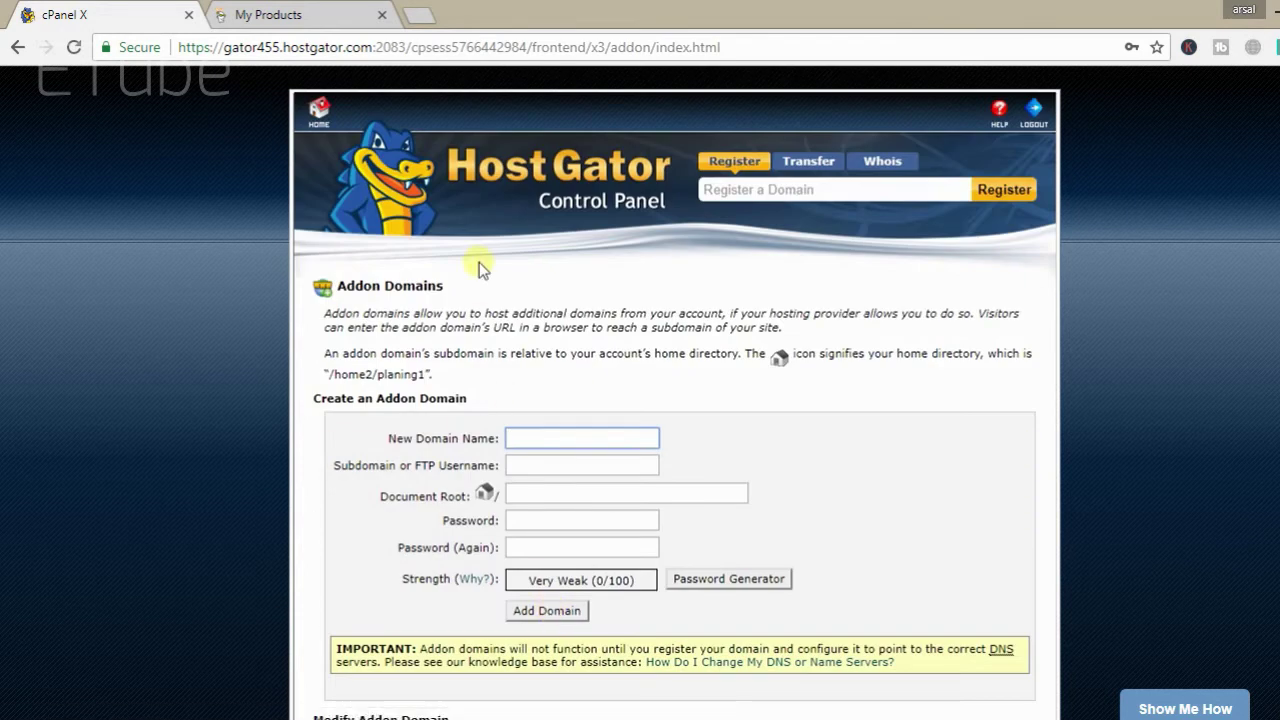
Go to the cPanel home page and scroll toward Account Information
left_click(322, 116)
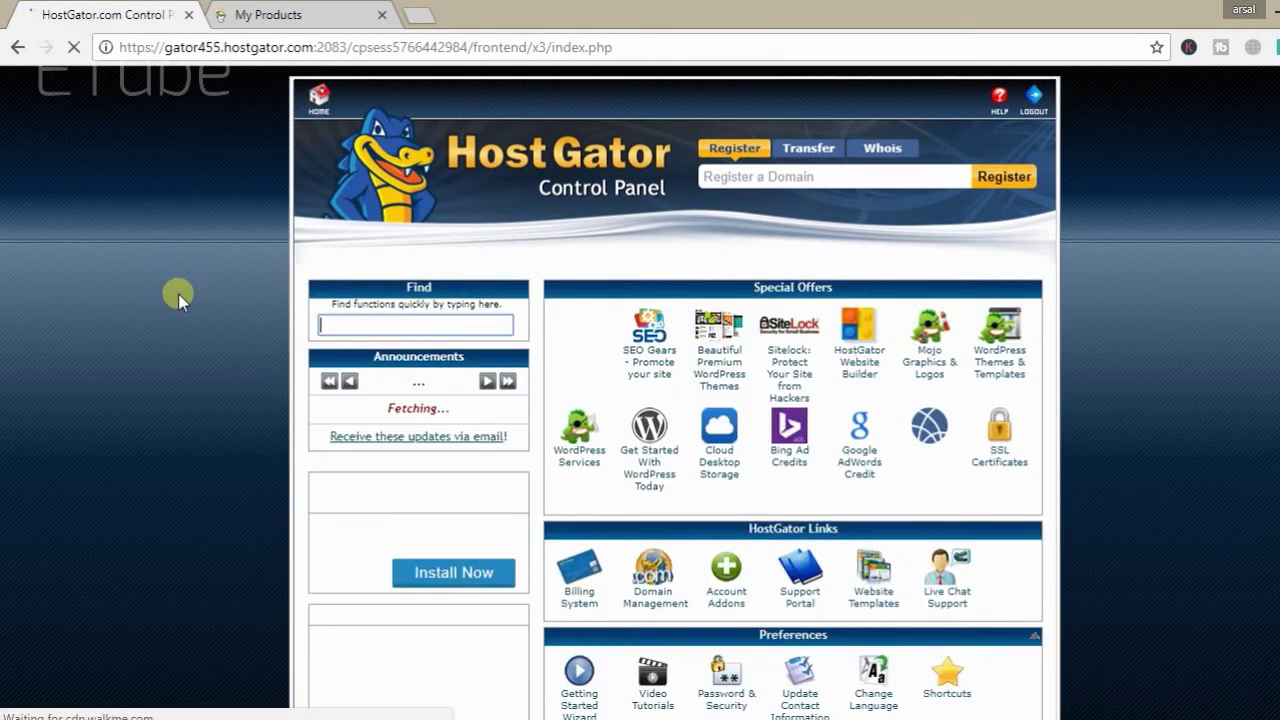
scroll(176, 304, "down", 3)
scroll(175, 303, "down", 2)
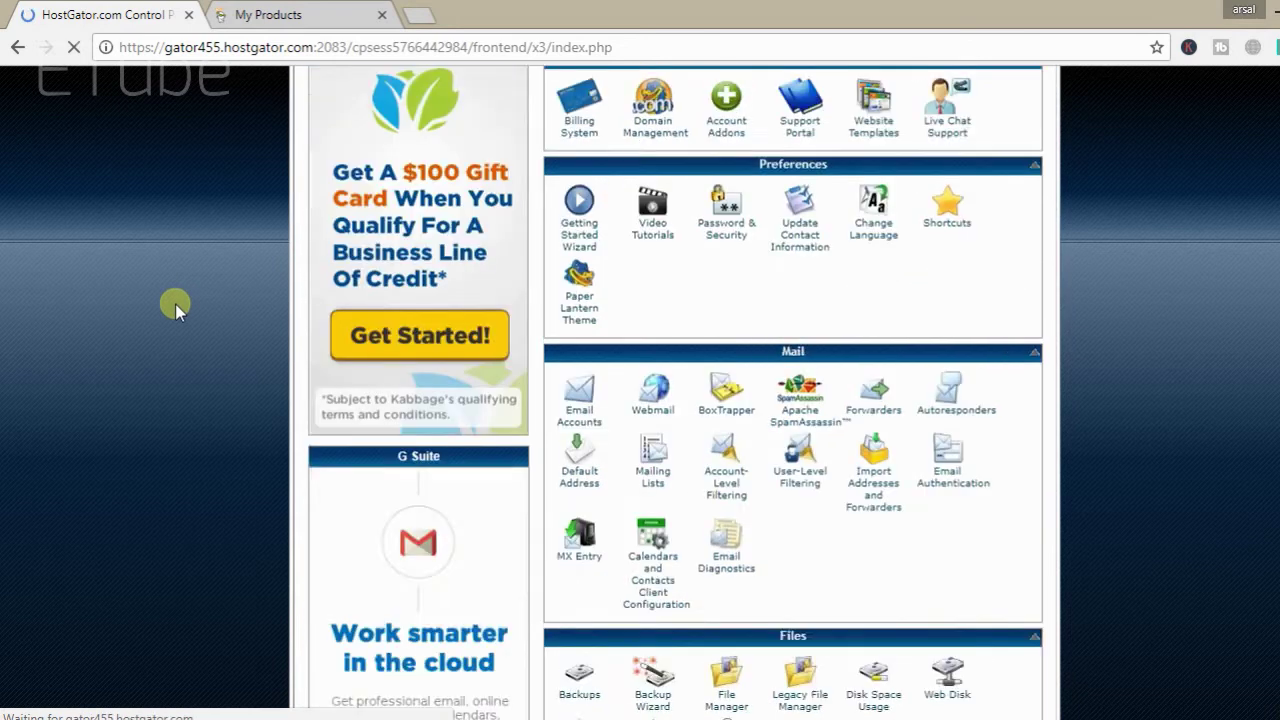
scroll(175, 303, "down", 6)
scroll(380, 290, "down", 4)
scroll(410, 270, "down", 3)
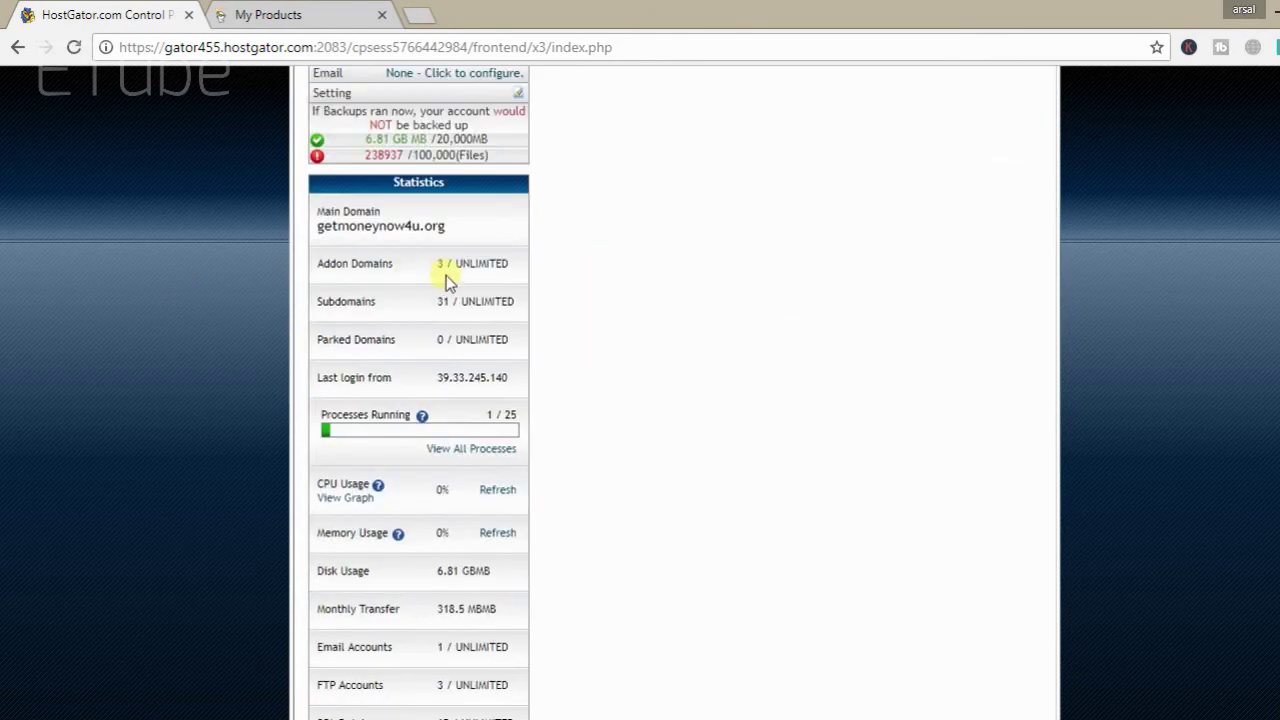
scroll(446, 275, "up", 3)
scroll(416, 346, "up", 1)
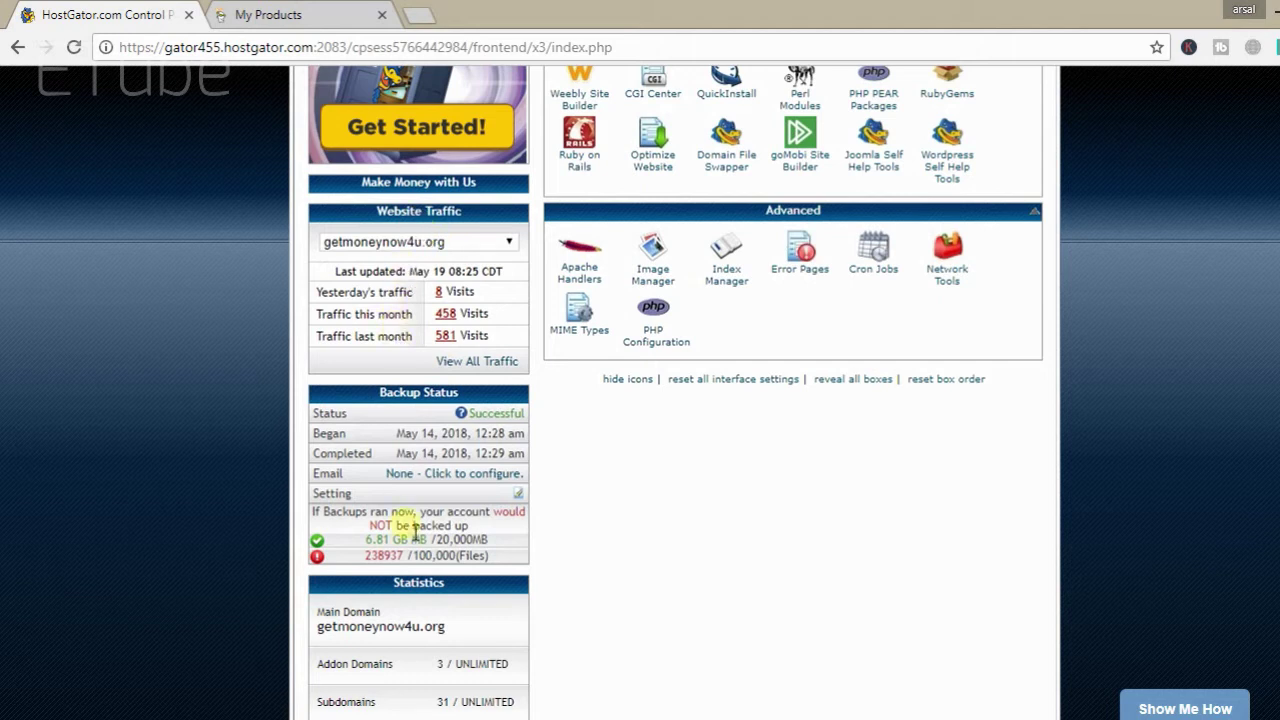
Select the name servers ns6365.hostgator.com and ns6366.hostgator.com under Account Information
scroll(432, 520, "down", 3)
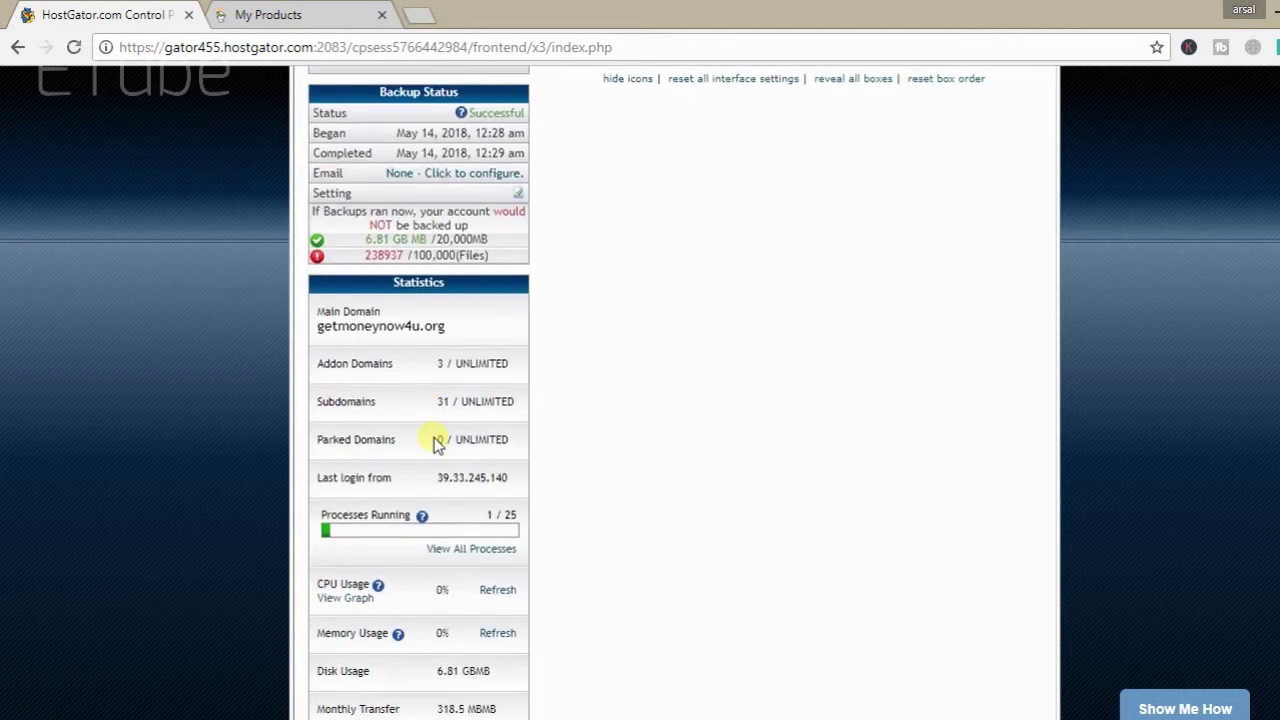
scroll(443, 445, "down", 2)
scroll(443, 445, "down", 3)
left_click_drag(317, 487, 530, 498)
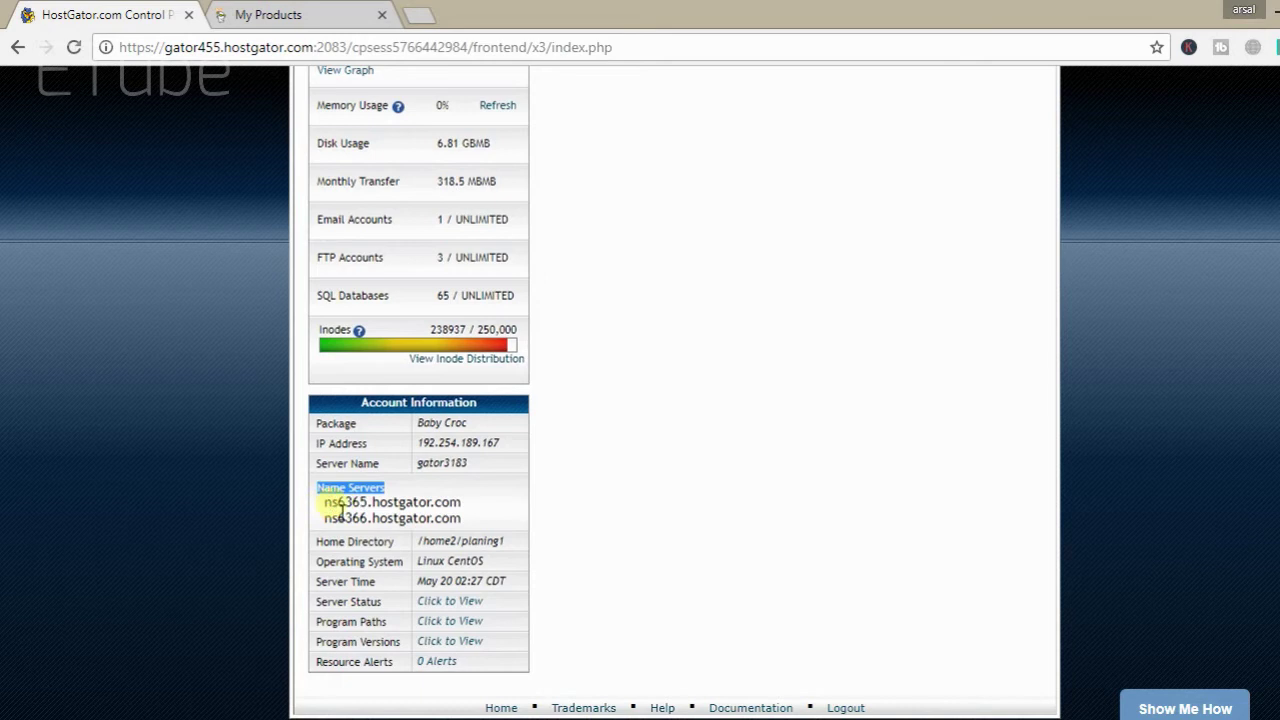
left_click_drag(325, 502, 460, 520)
left_click_drag(324, 503, 443, 527)
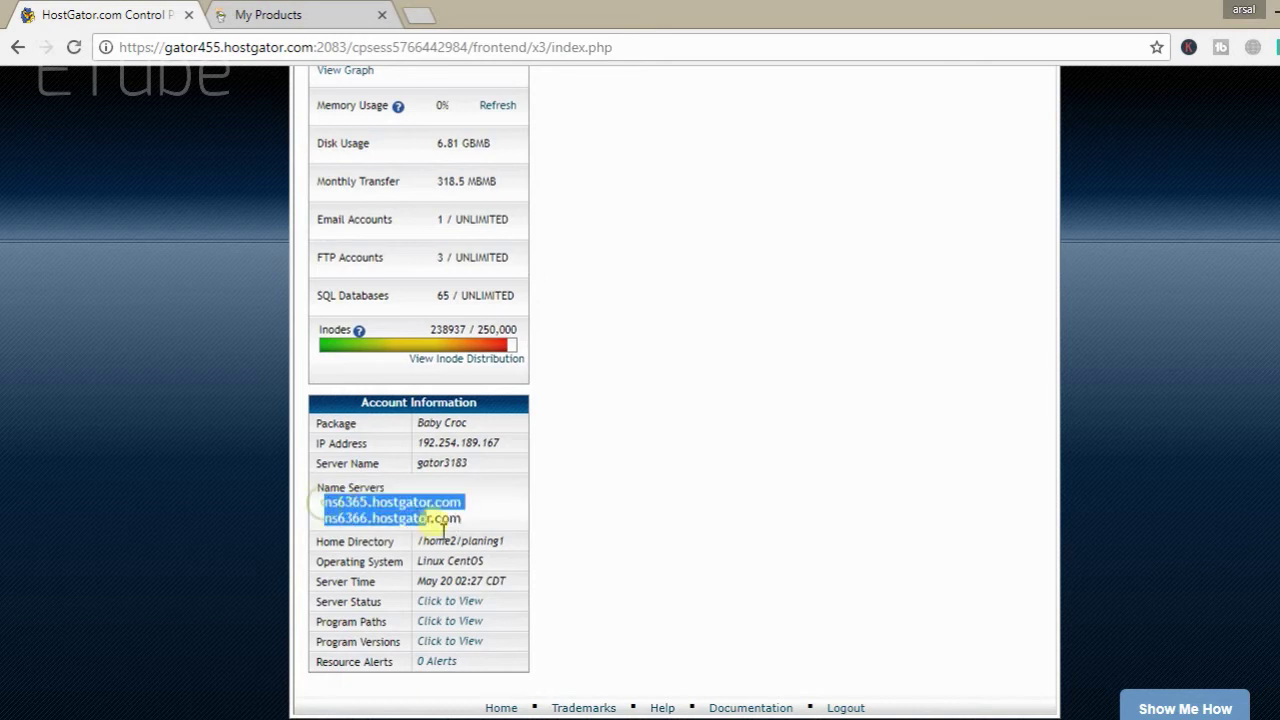
Open GoDaddy DNS management for myvirtualrealitygear.com from My Products
left_click(300, 10)
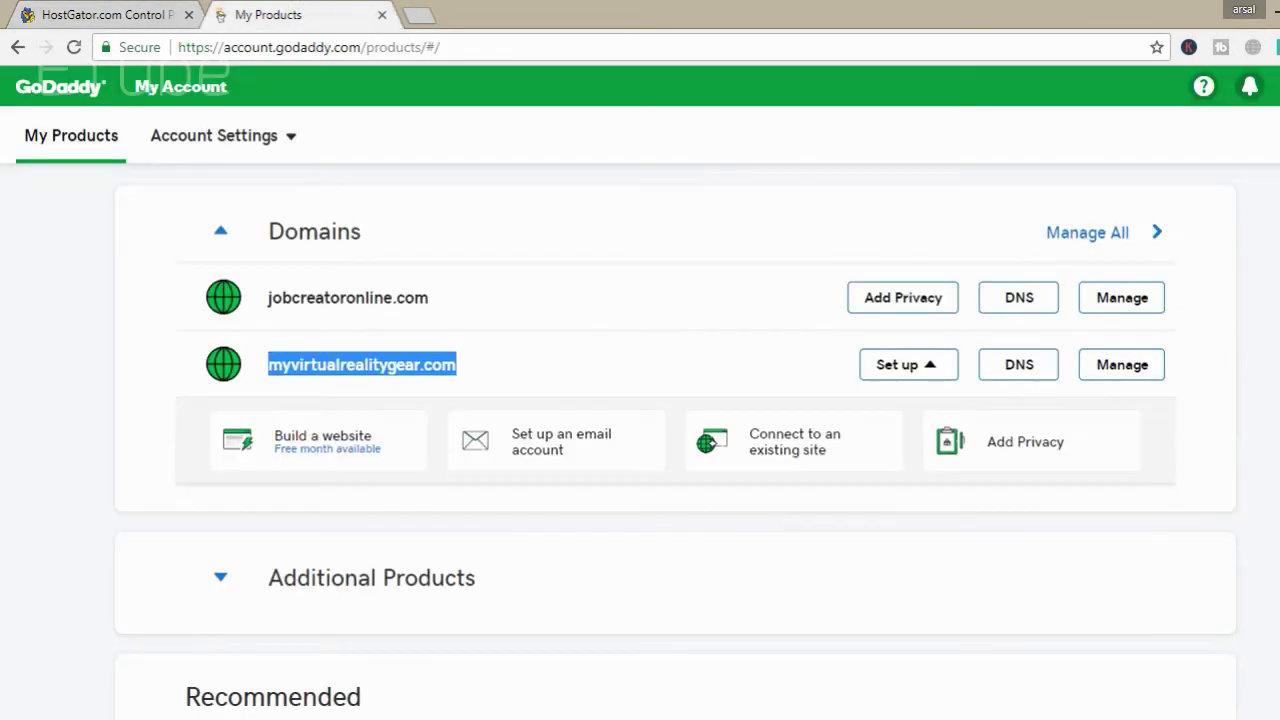
left_click(337, 372)
mouse_move(281, 366)
left_mouse_down()
mouse_move(356, 378)
mouse_move(520, 365)
left_mouse_up()
left_click(1008, 366)
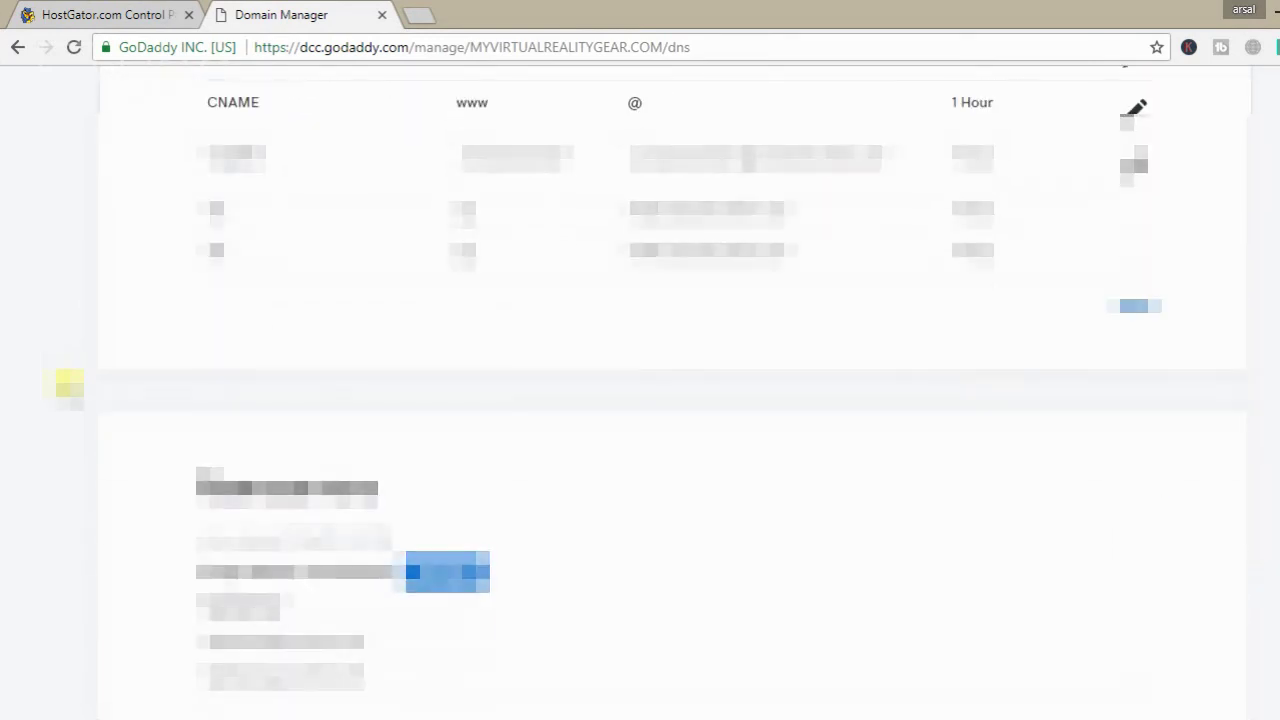
scroll(63, 380, "down", 3)
Change the domain's nameserver type to Custom in GoDaddy
left_click_drag(218, 186, 365, 233)
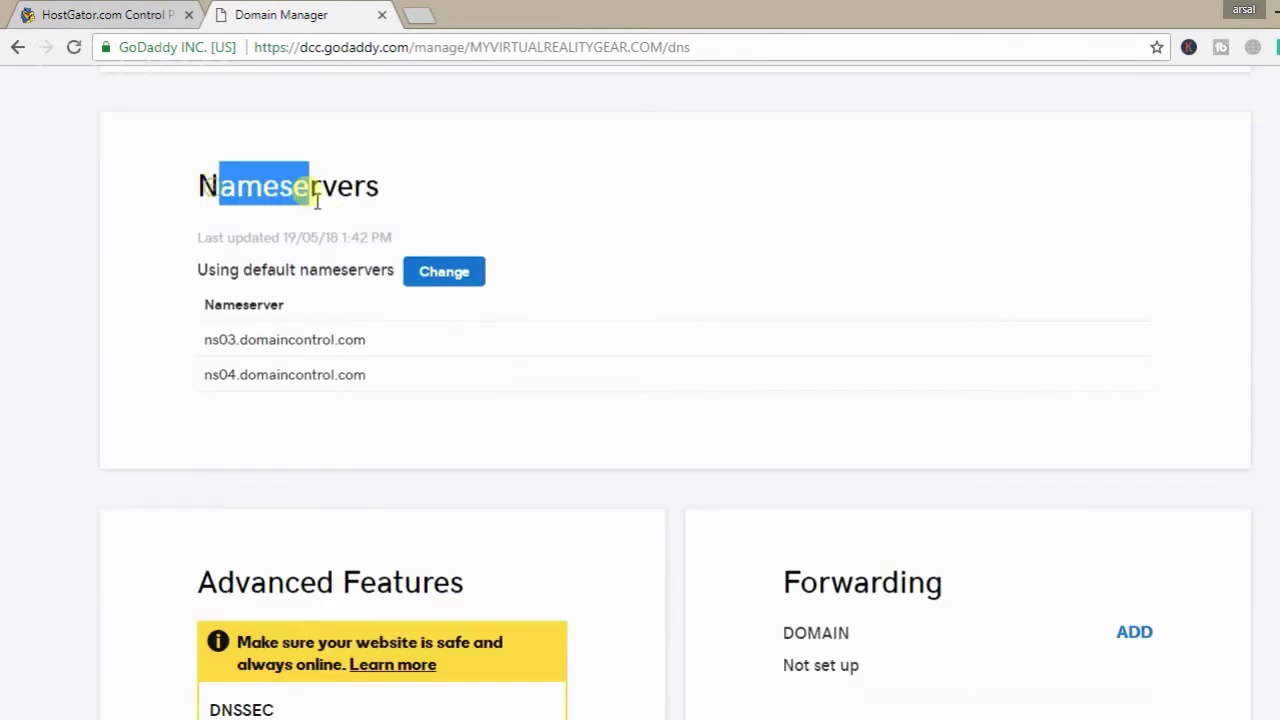
left_click(440, 268)
left_click(352, 302)
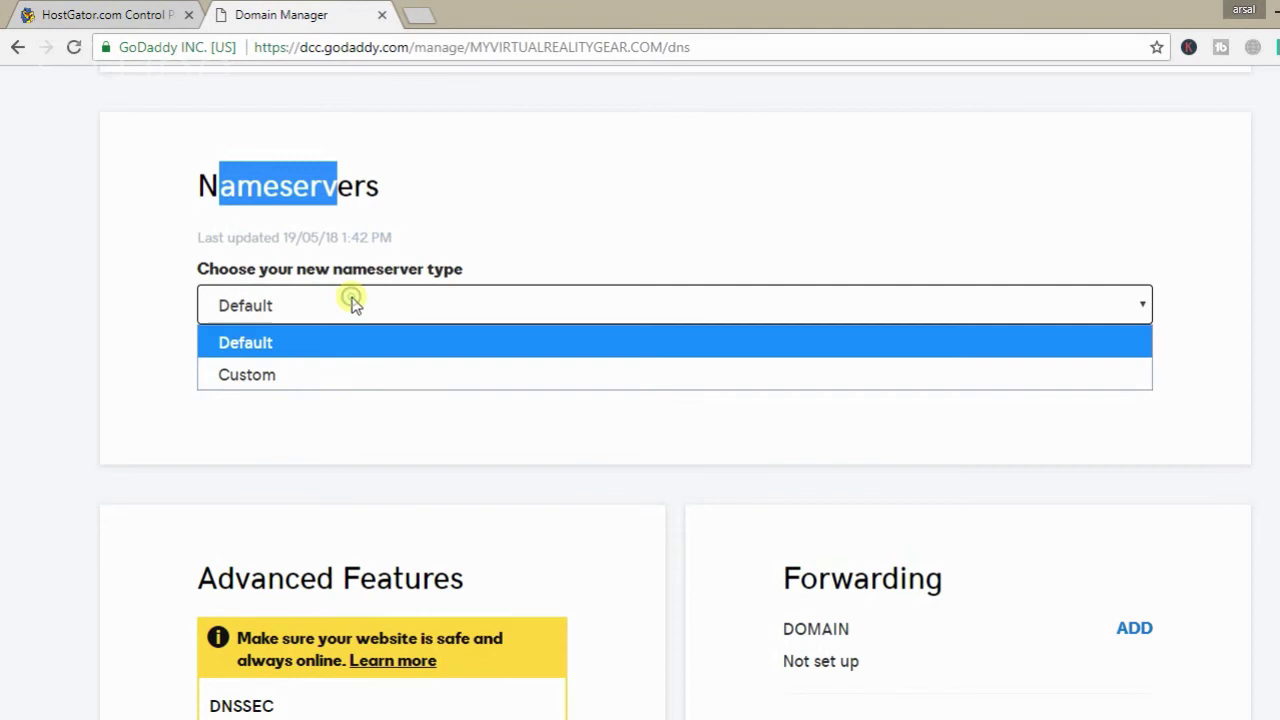
left_click(320, 366)
left_click(295, 410)
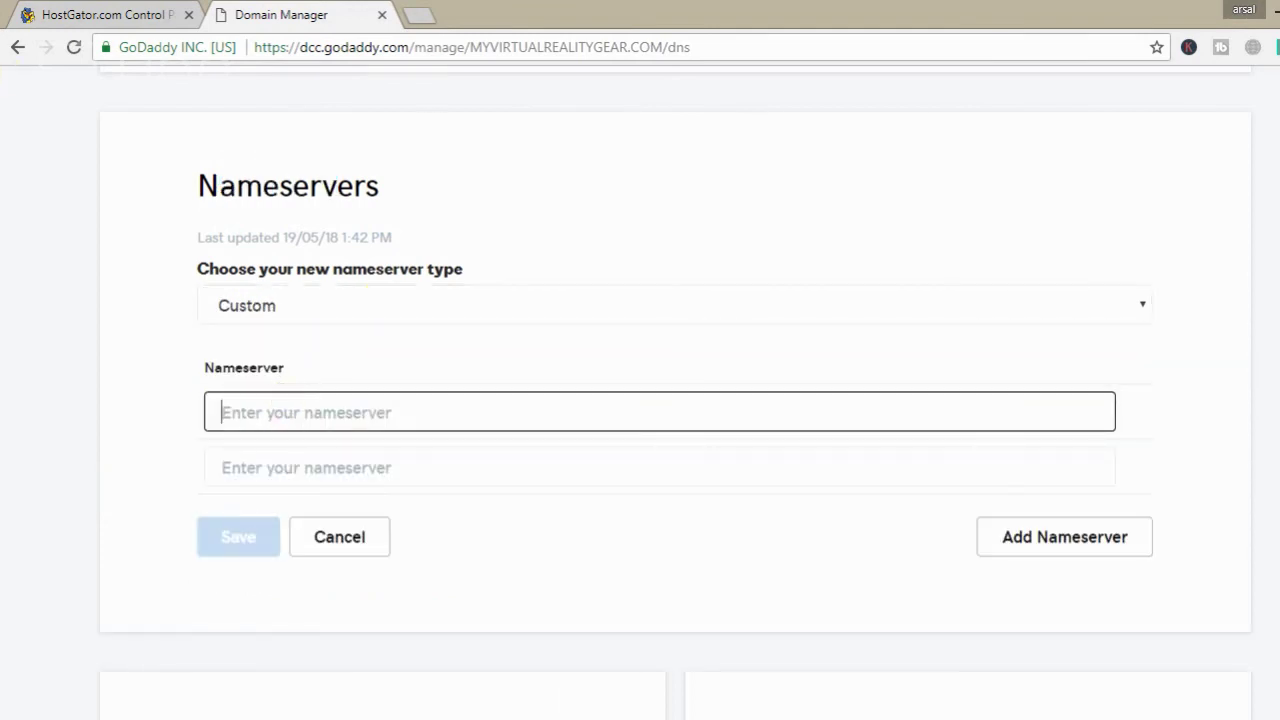
Copy ns6365.hostgator.com from cPanel and paste it as the first nameserver
key("ctrl+shift+Tab")
left_click_drag(323, 502, 463, 512)
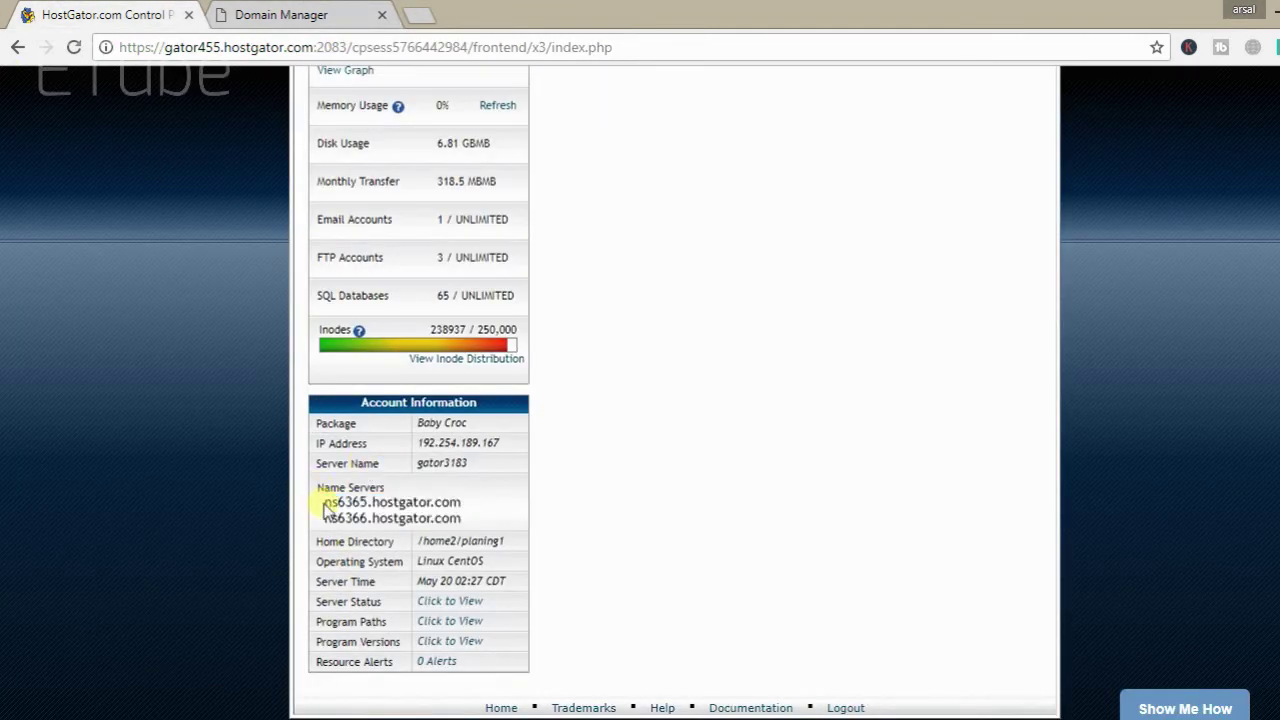
right_click(452, 505)
left_click(475, 517)
key("ctrl+Tab")
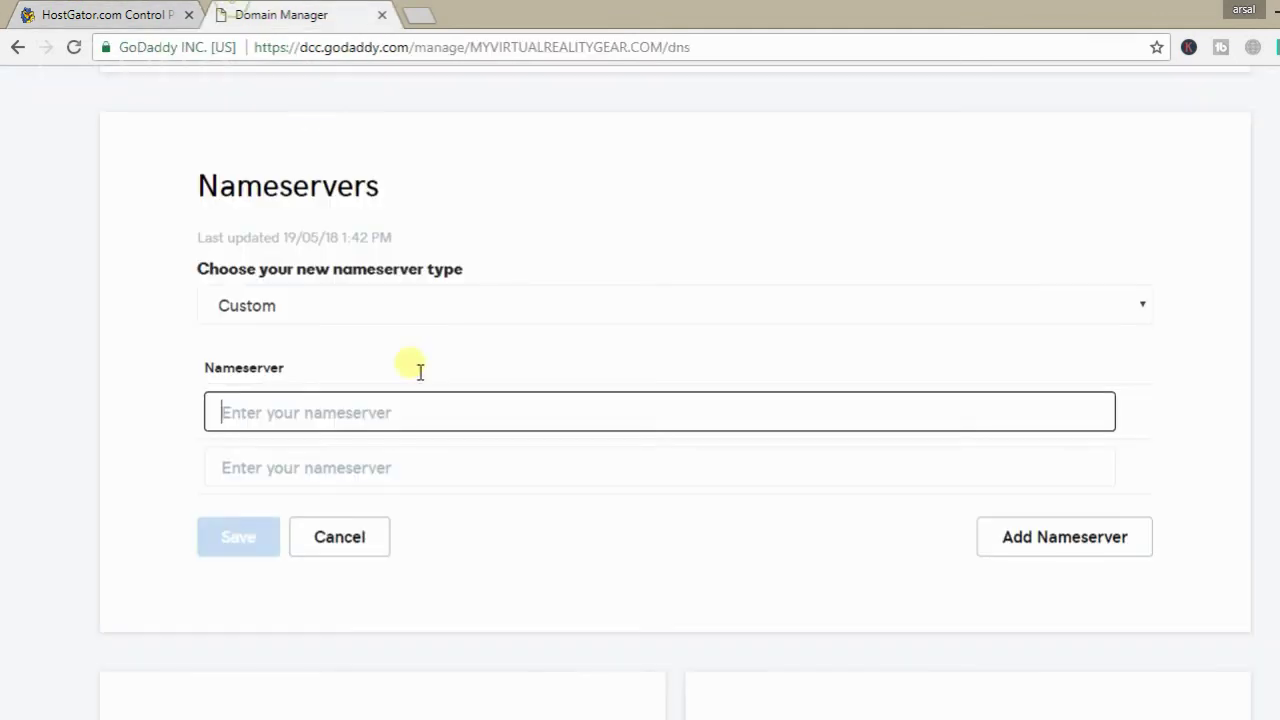
left_click(381, 411)
key("ctrl+v")
Paste ns6366.hostgator.com as the second nameserver and save the custom nameservers
key("ctrl+Tab")
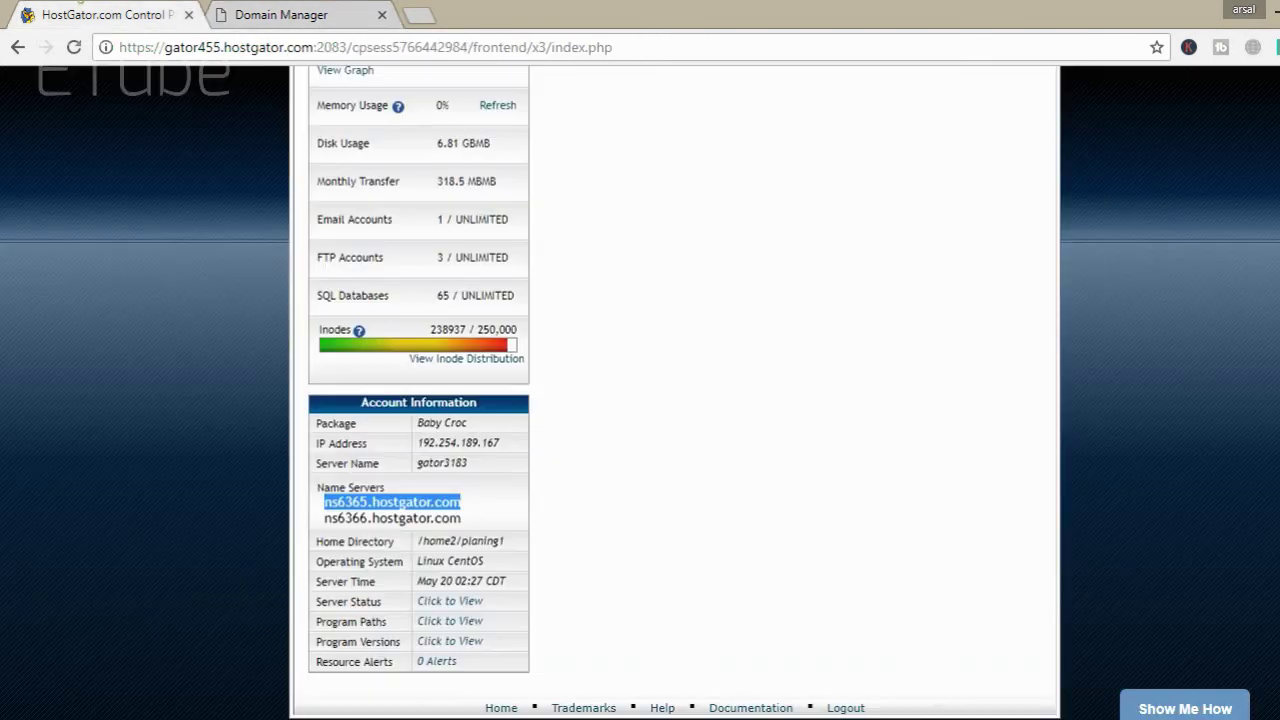
left_click_drag(322, 518, 476, 521)
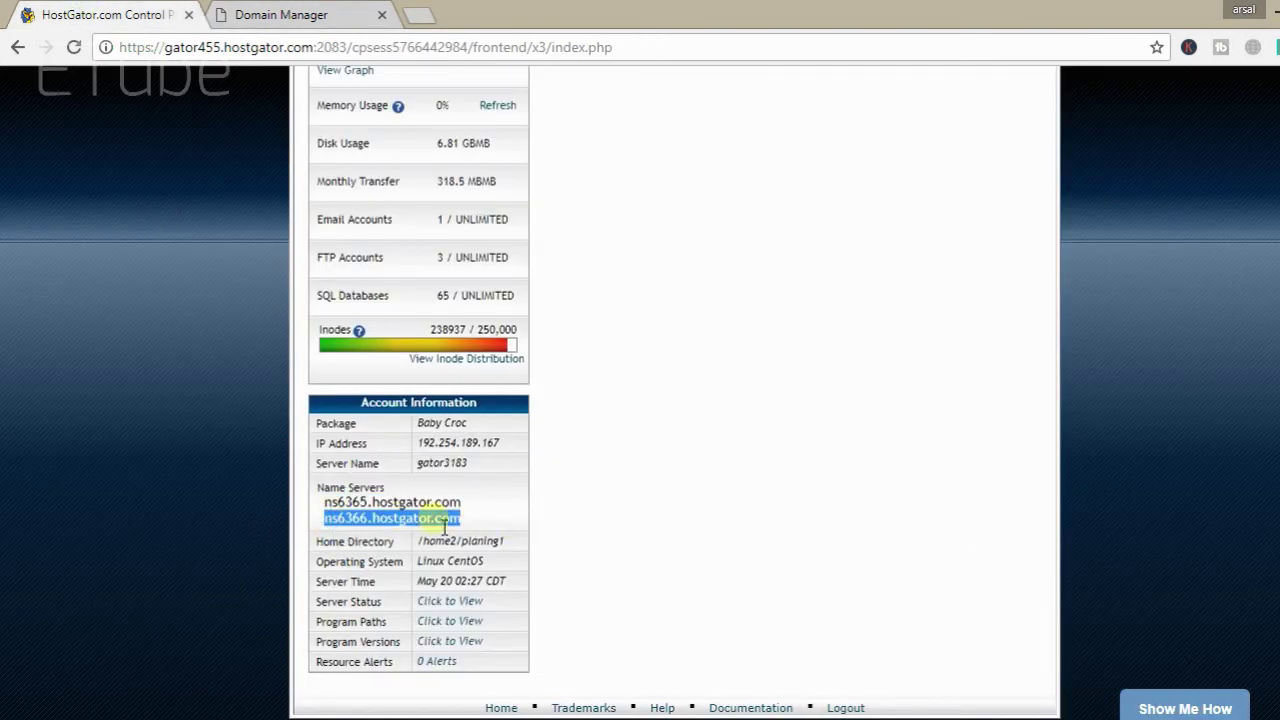
right_click(458, 519)
left_click(462, 536)
left_click(222, 14)
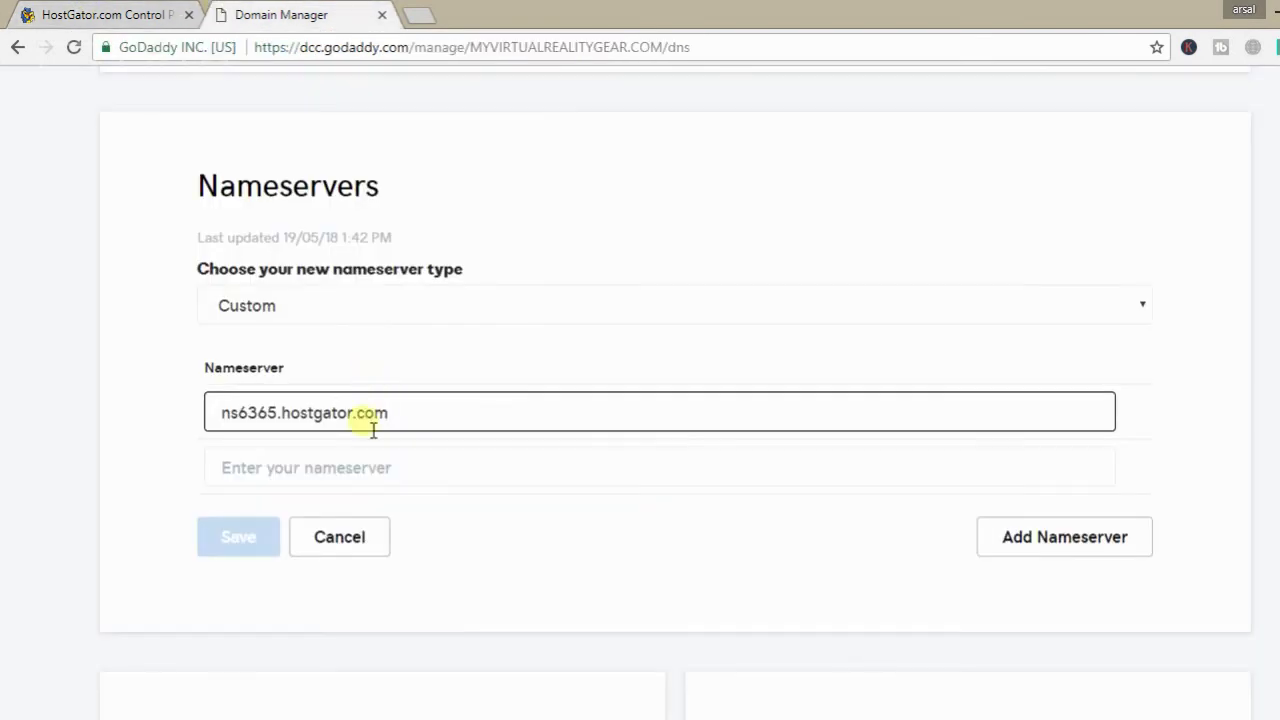
left_click(314, 466)
key("ctrl+v")
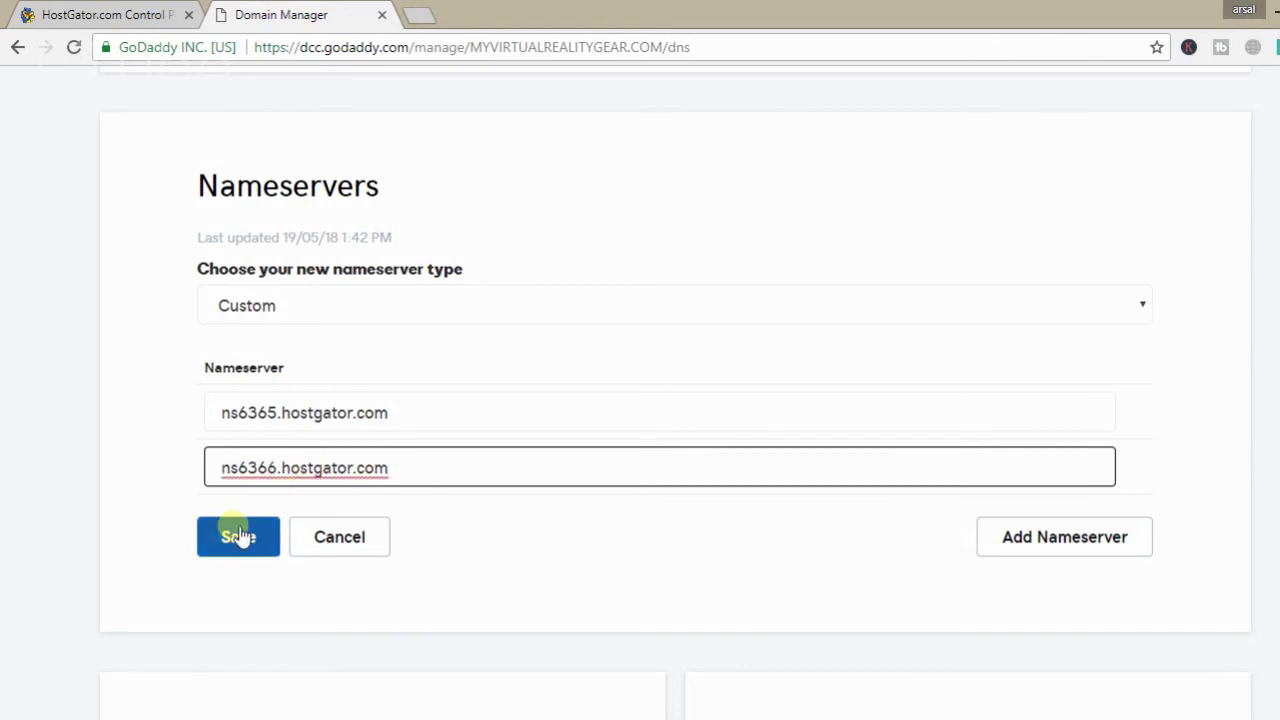
left_click(234, 533)
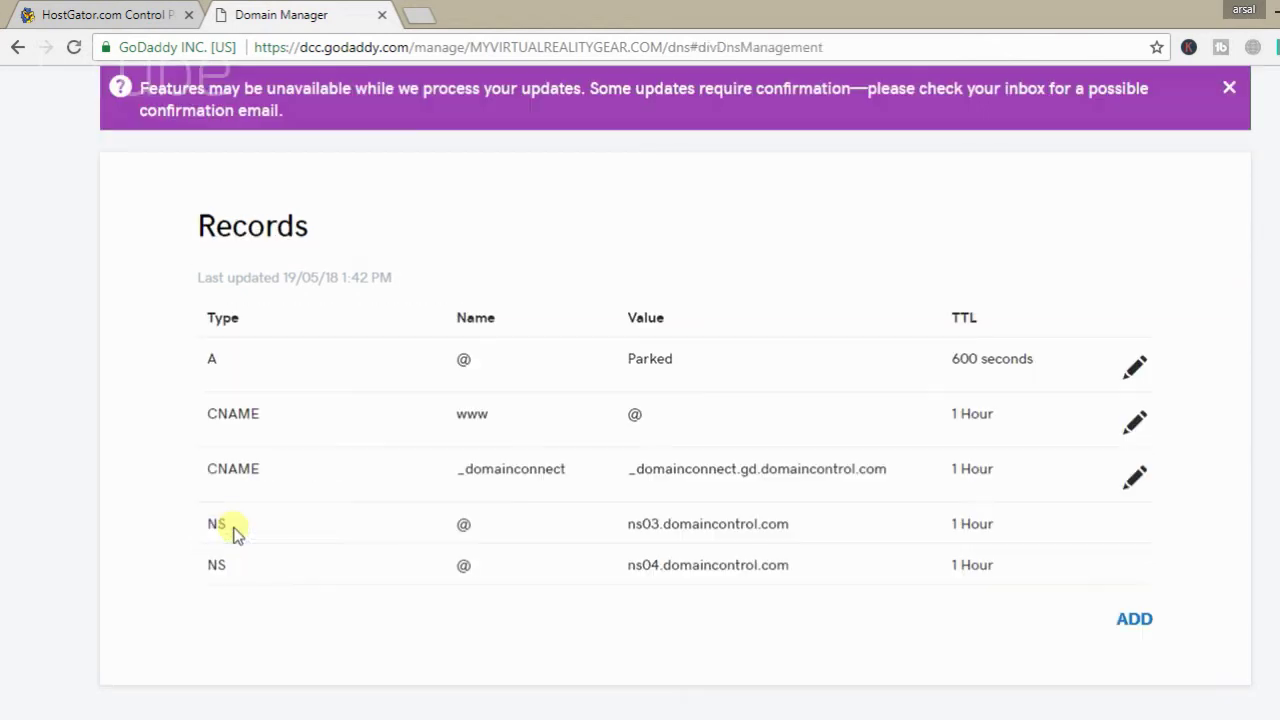
scroll(257, 480, "up", 3)
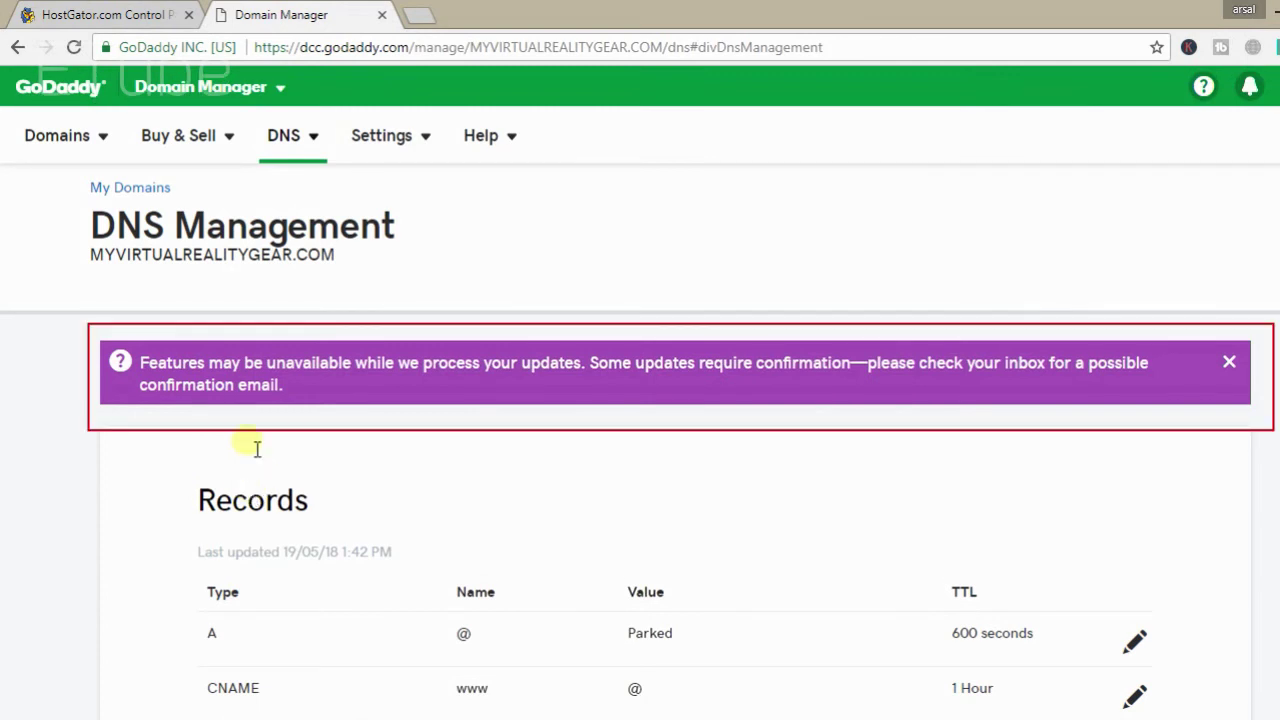
left_click(126, 12)
scroll(259, 418, "up", 5)
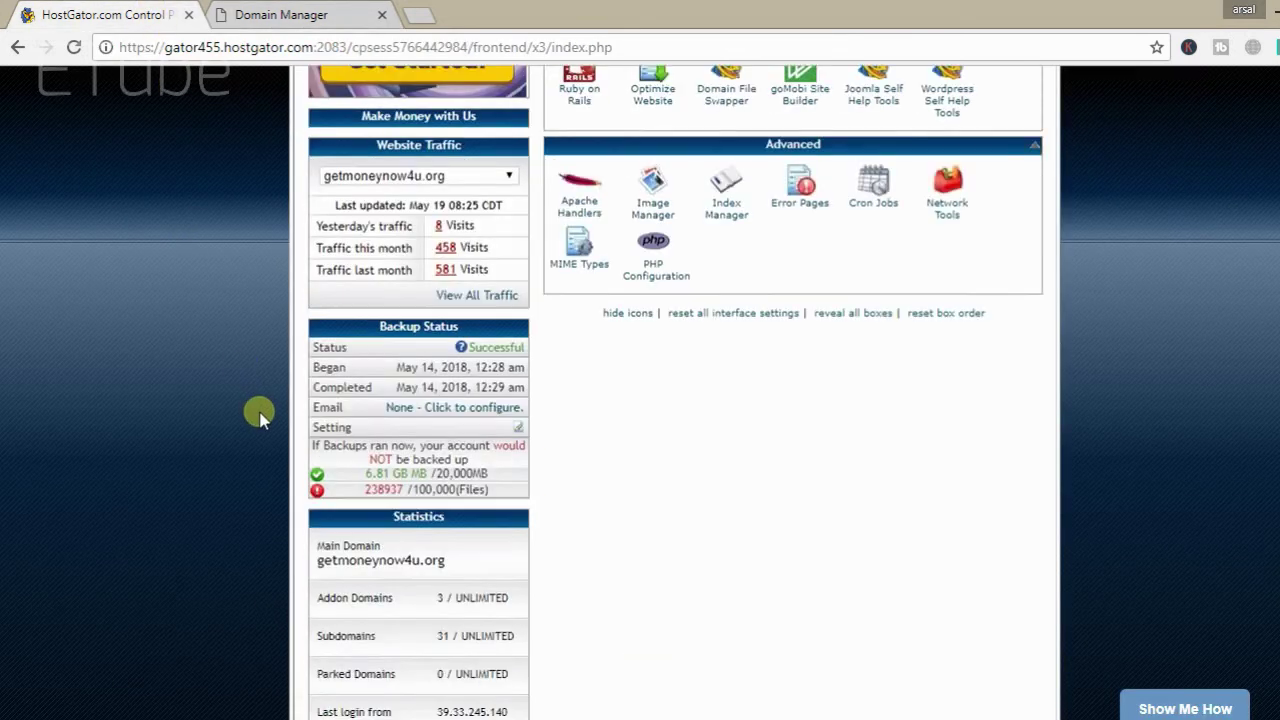
scroll(259, 418, "up", 5)
scroll(259, 418, "up", 5)
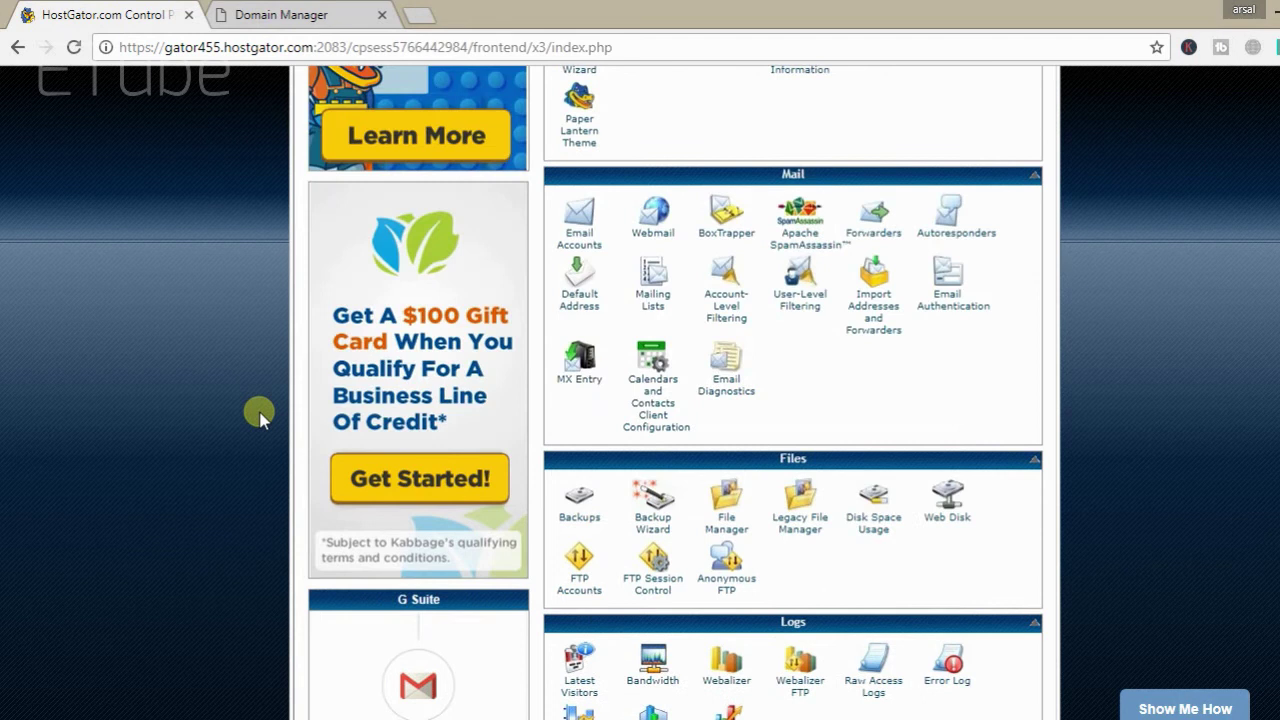
scroll(259, 418, "up", 3)
scroll(259, 418, "up", 1)
scroll(262, 420, "up", 4)
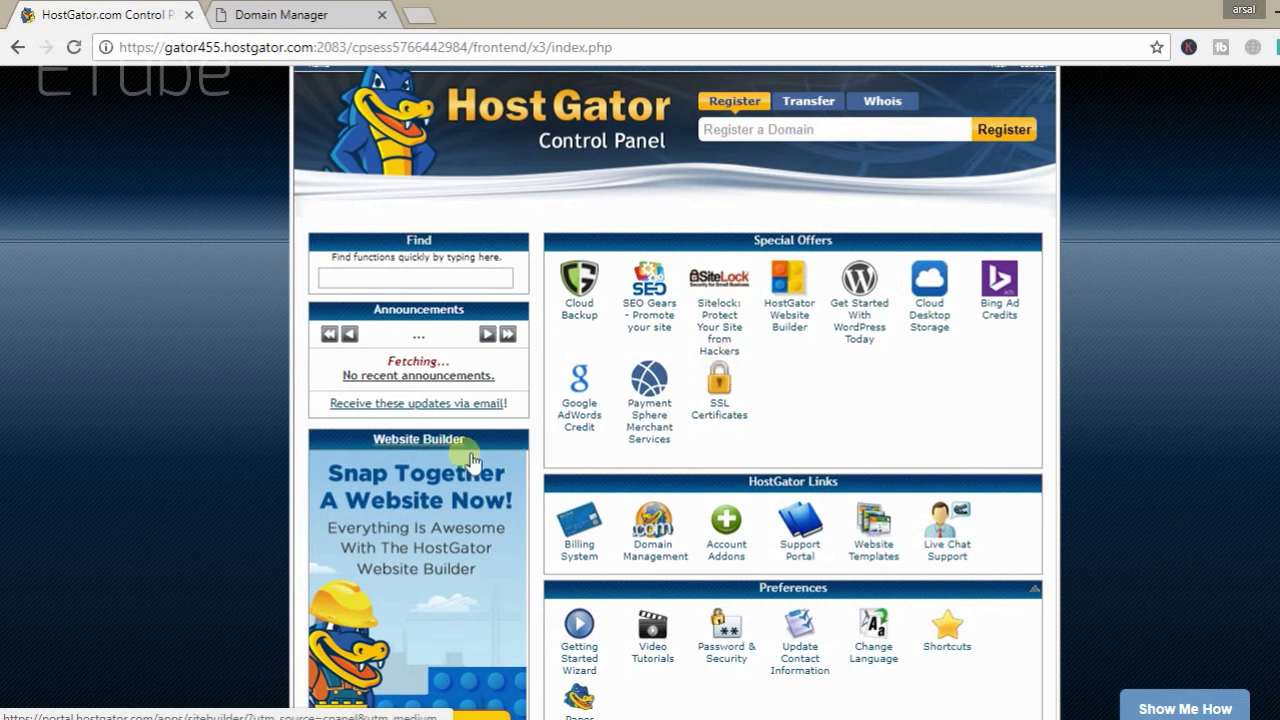
left_click(268, 14)
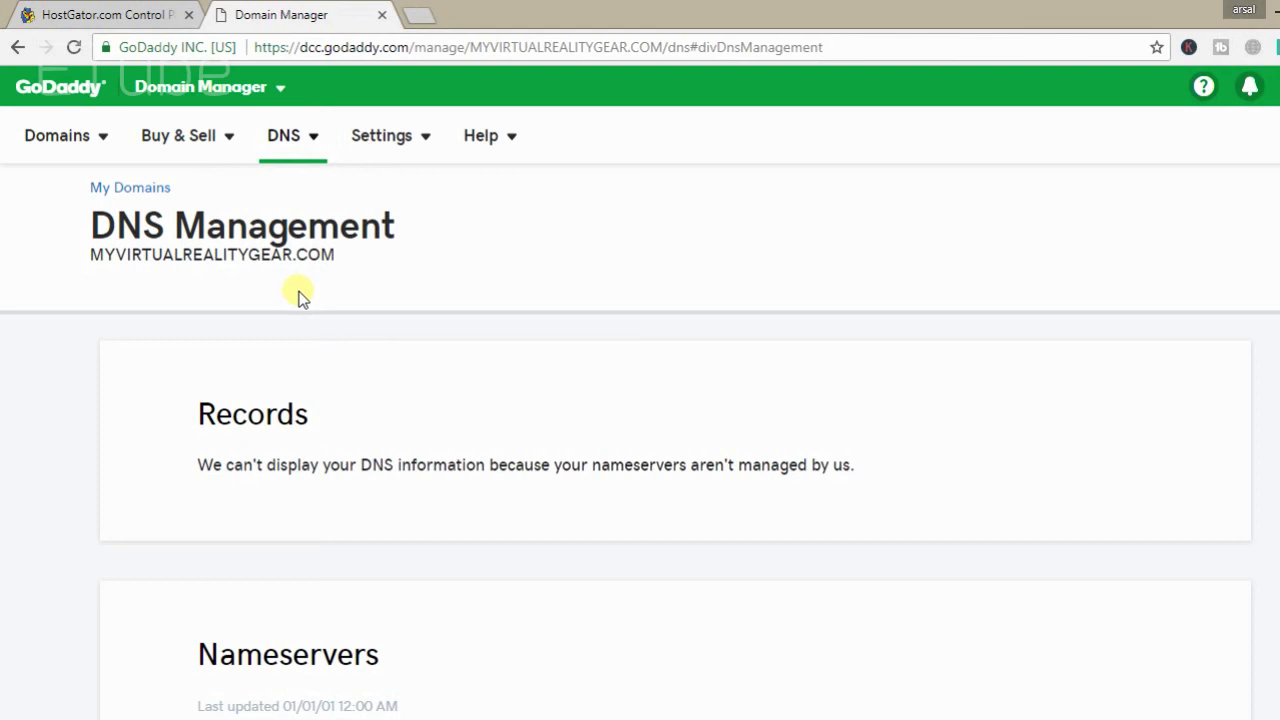
scroll(329, 366, "down", 1)
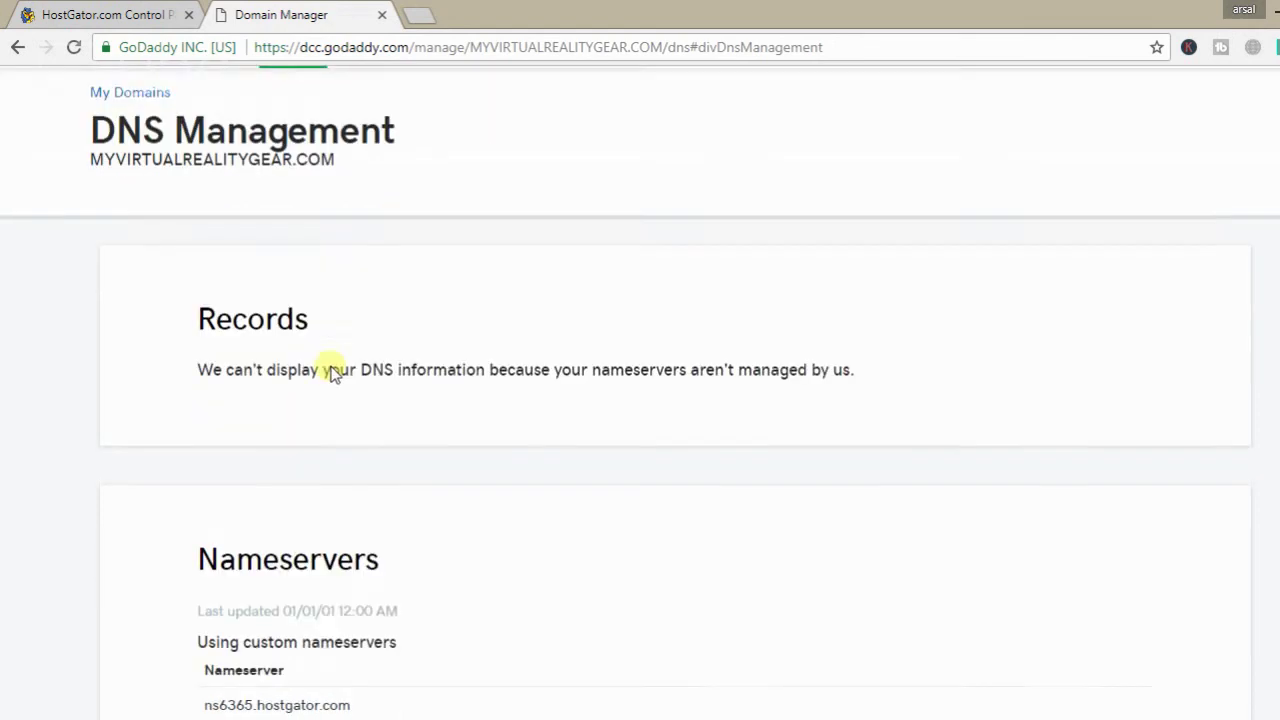
scroll(329, 366, "down", 3)
scroll(323, 471, "down", 3)
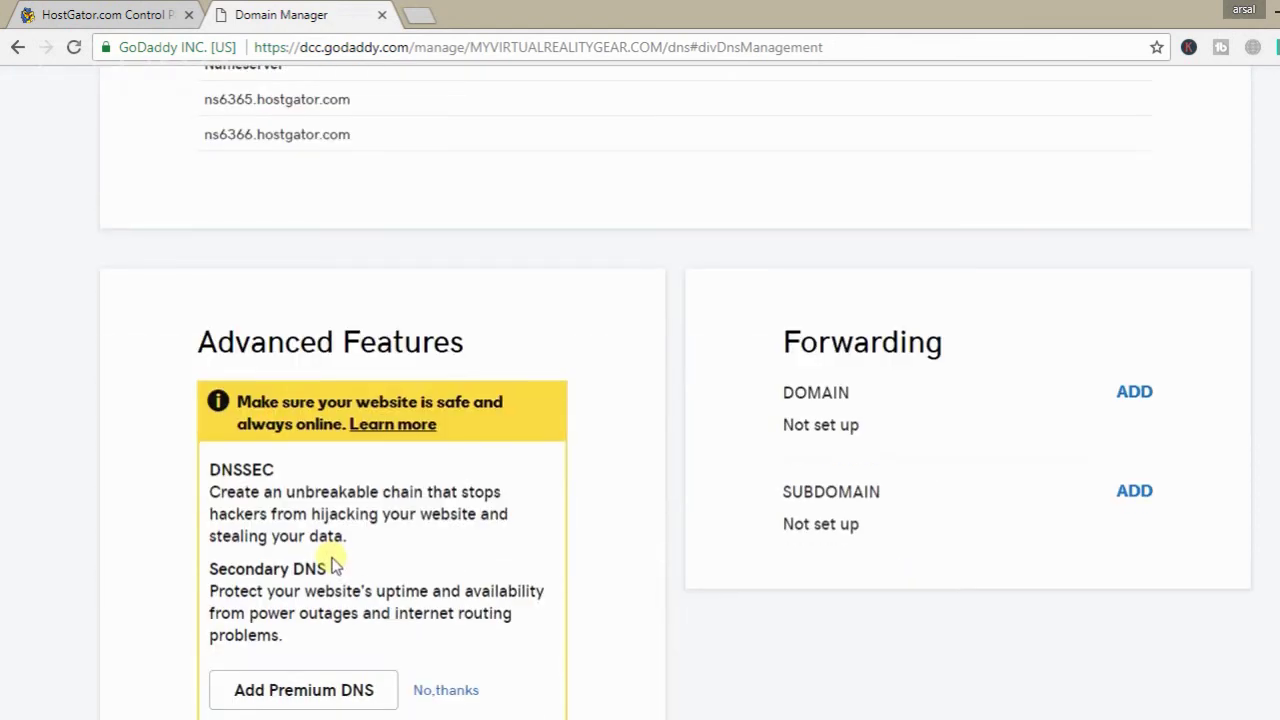
scroll(335, 565, "up", 5)
scroll(335, 562, "up", 2)
scroll(335, 560, "up", 1)
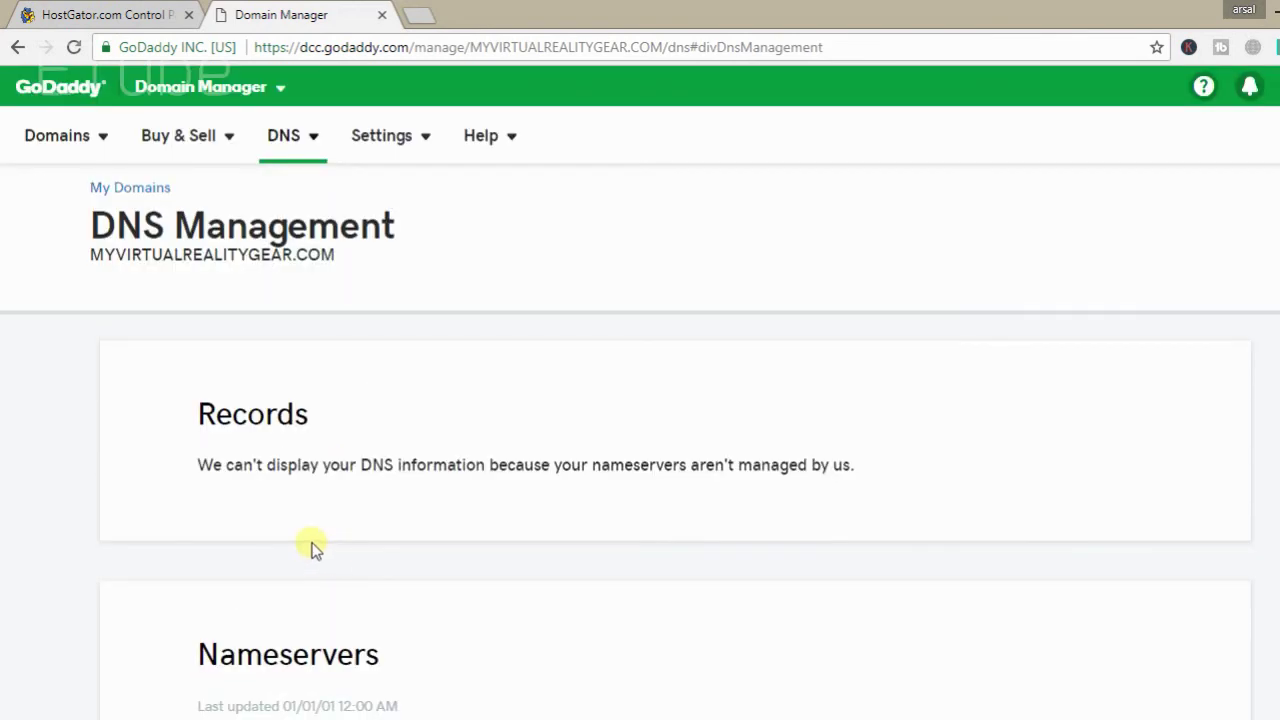